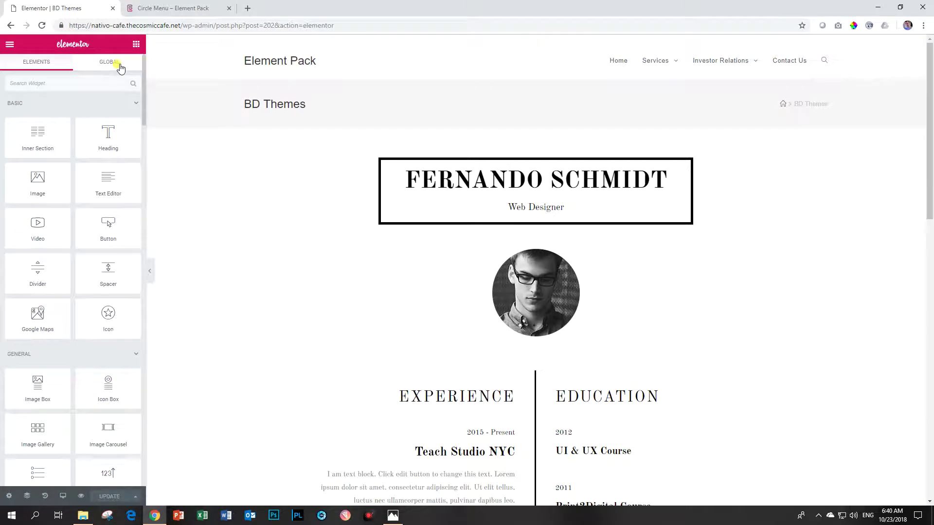
- Search the widgets for 'cir' and drop the Circle Menu into the name header section
click(83, 84)
text(circle)
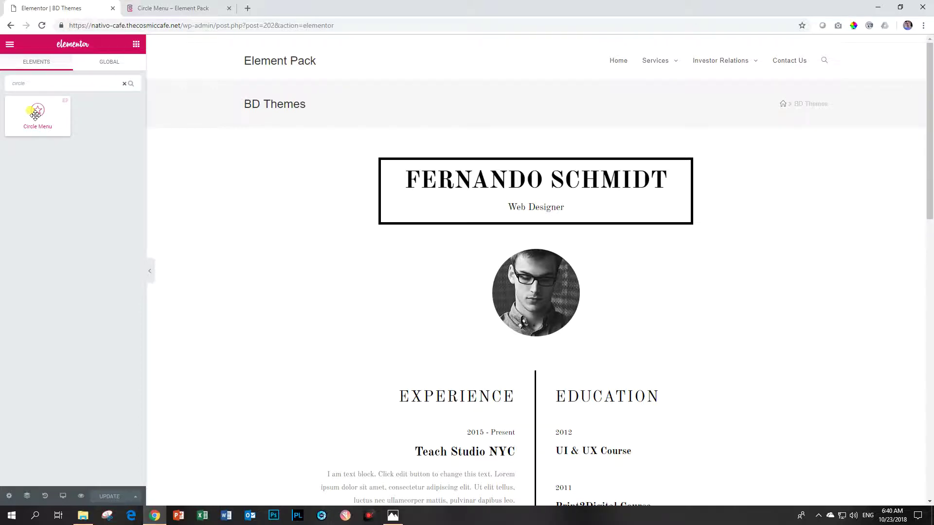
drag(35, 115, 564, 174)
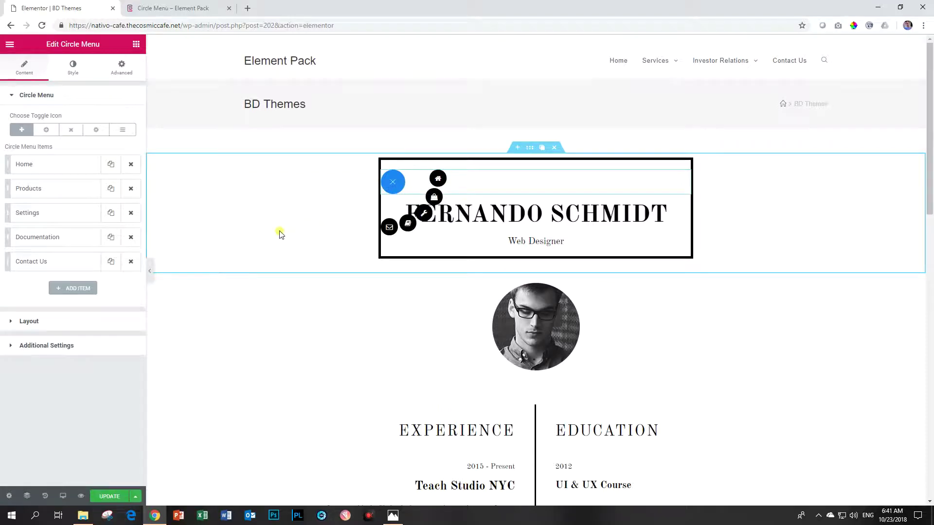
- Close and reopen the circle menu in the preview, then expand its Layout settings
mouse_move(393, 181)
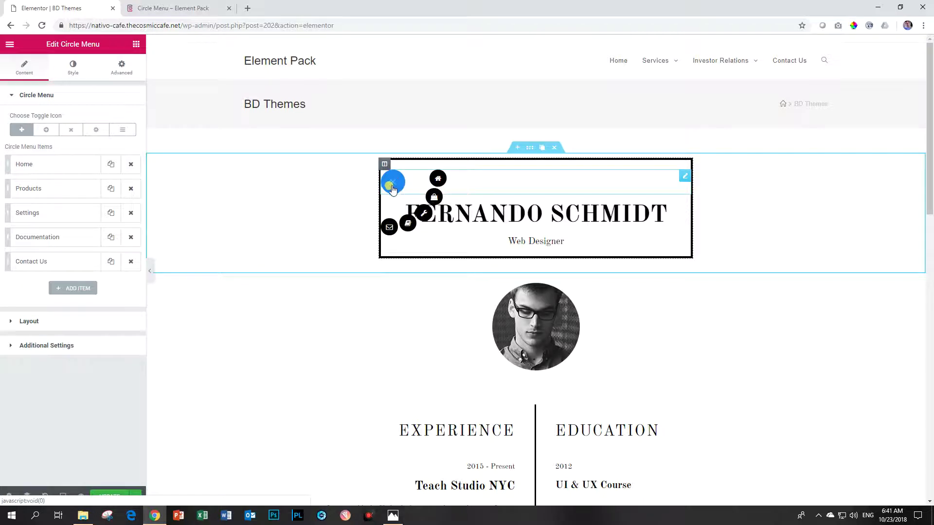
click(384, 236)
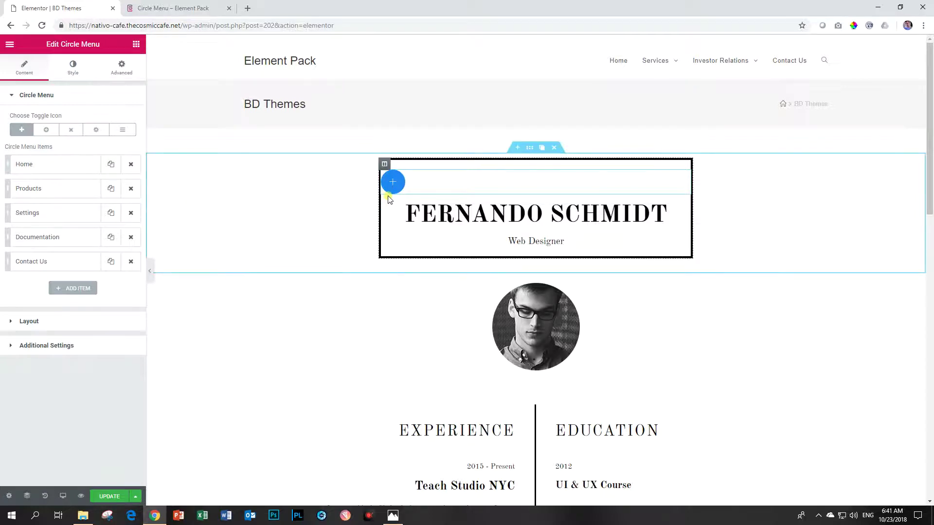
click(394, 184)
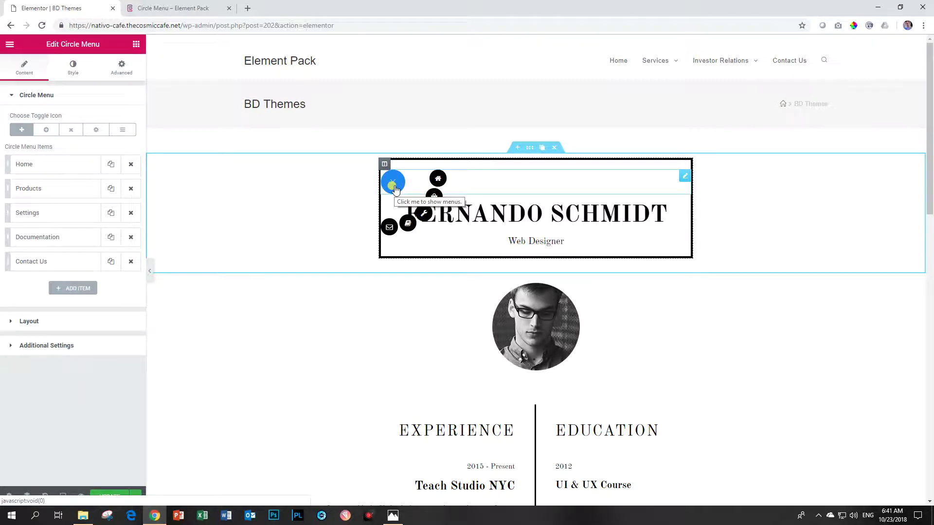
click(43, 323)
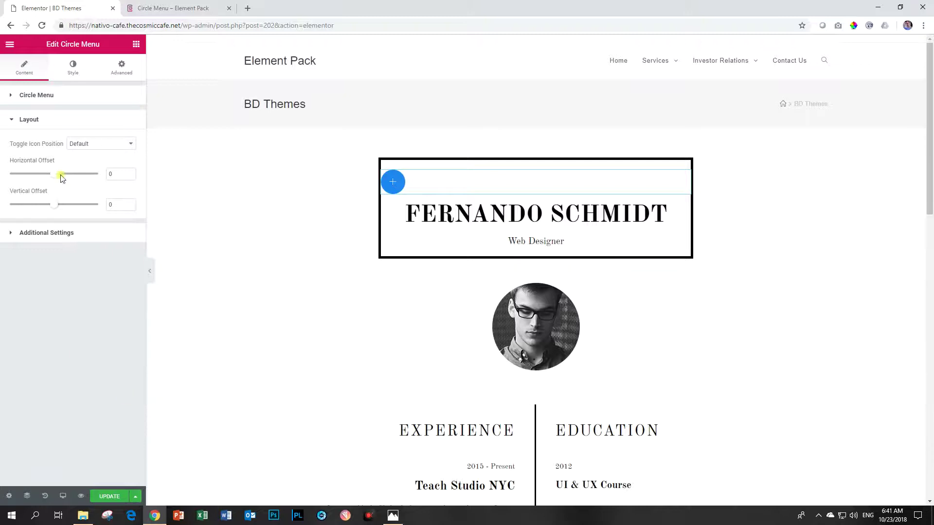
- Set Toggle Icon Position to Bottom Left, test the toggle, and collapse the editing panel
click(81, 145)
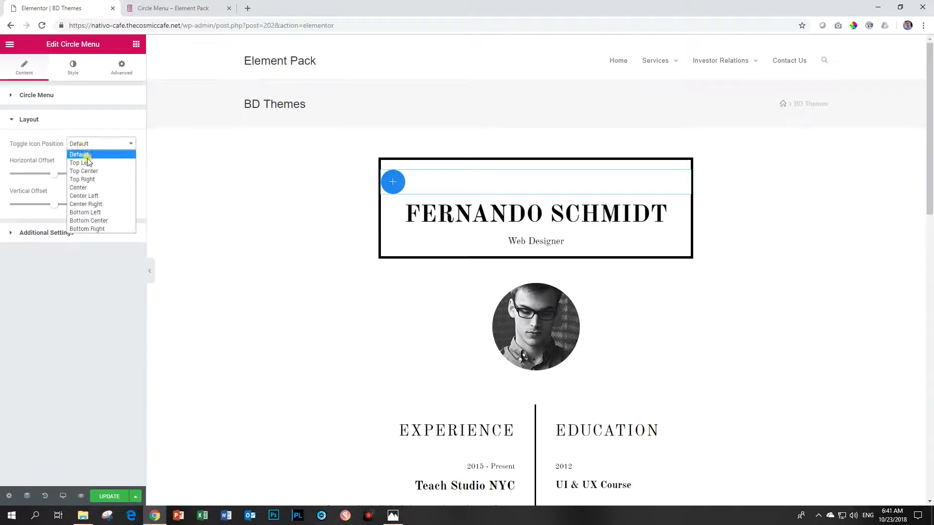
click(86, 213)
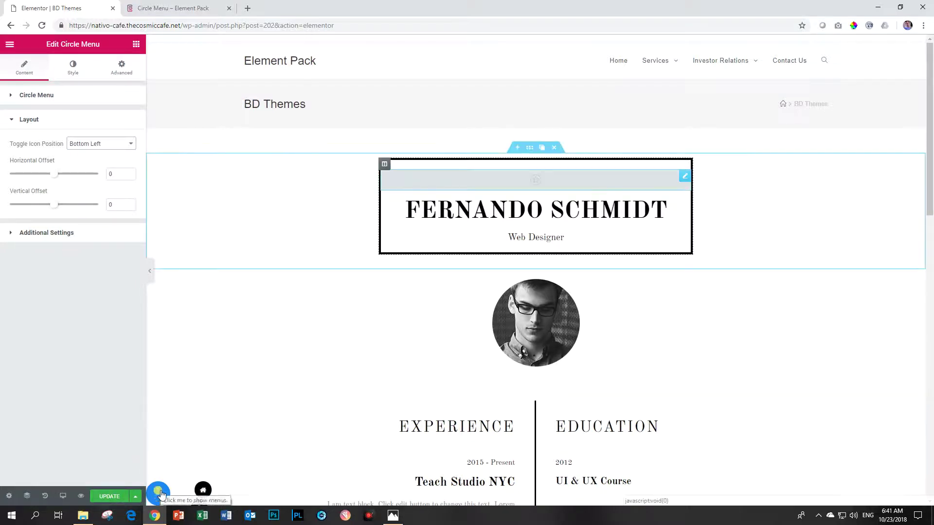
click(159, 488)
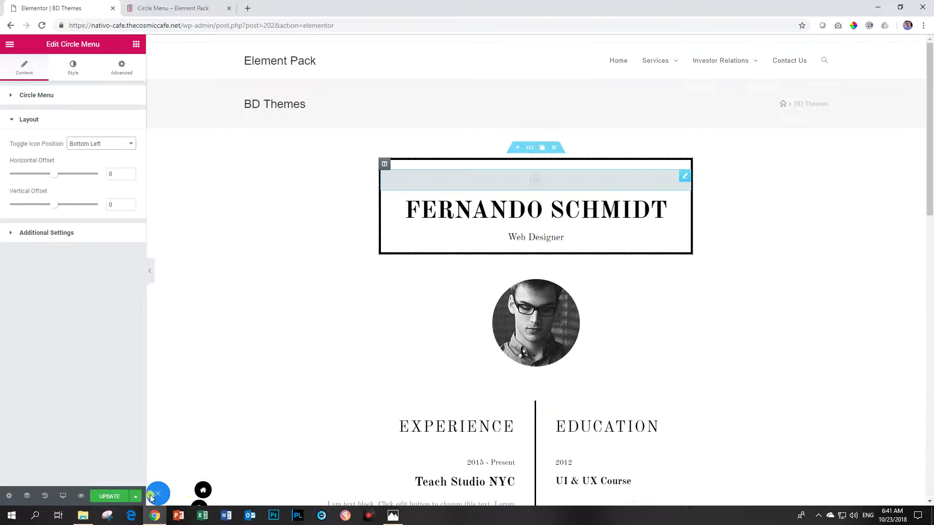
click(148, 273)
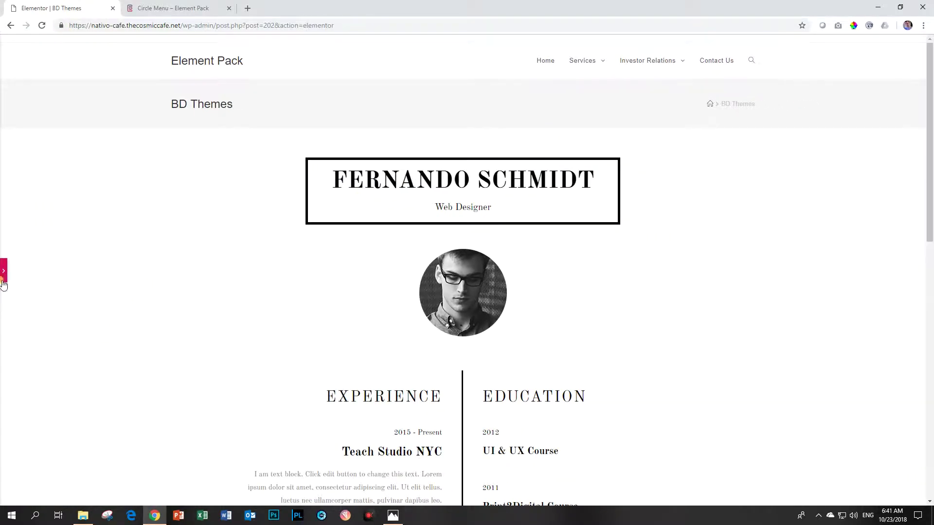
- Restore the panel, save with UPDATE, view the bottom-left toggle live, and return to the editor
click(3, 271)
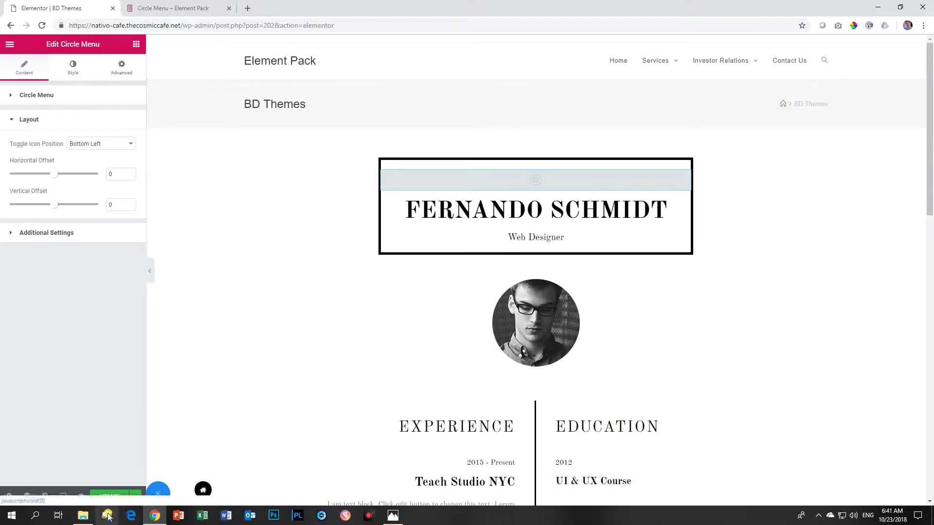
click(103, 497)
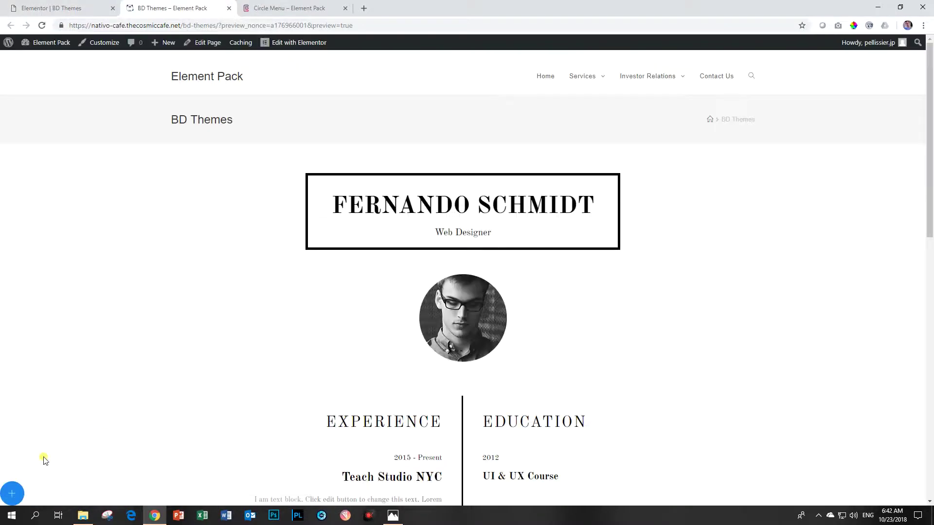
mouse_move(19, 492)
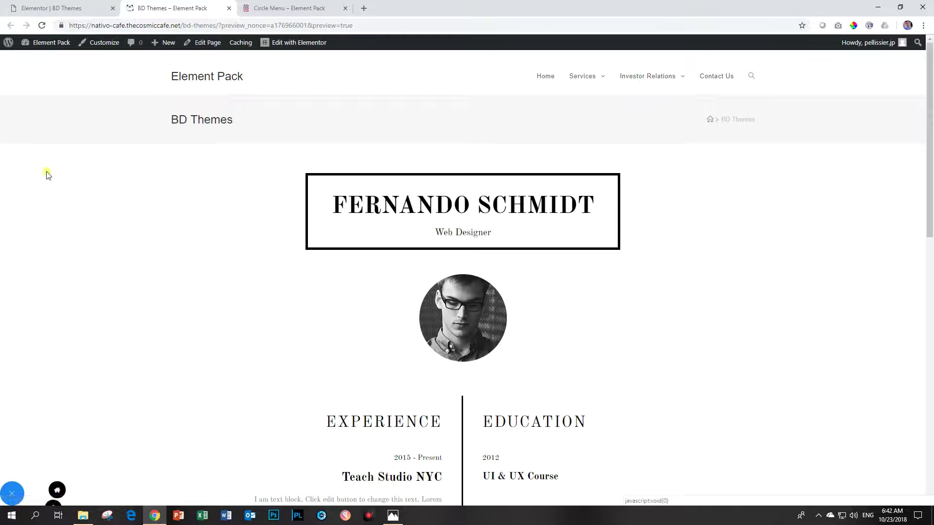
click(88, 8)
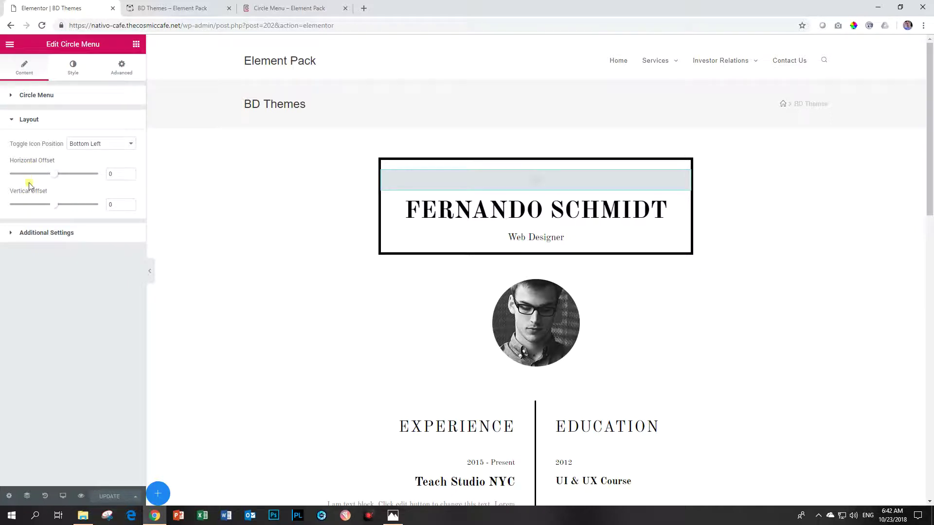
- Set the toggle's Vertical Offset to -30 and Horizontal Offset to 30
double_click(111, 205)
text(30)
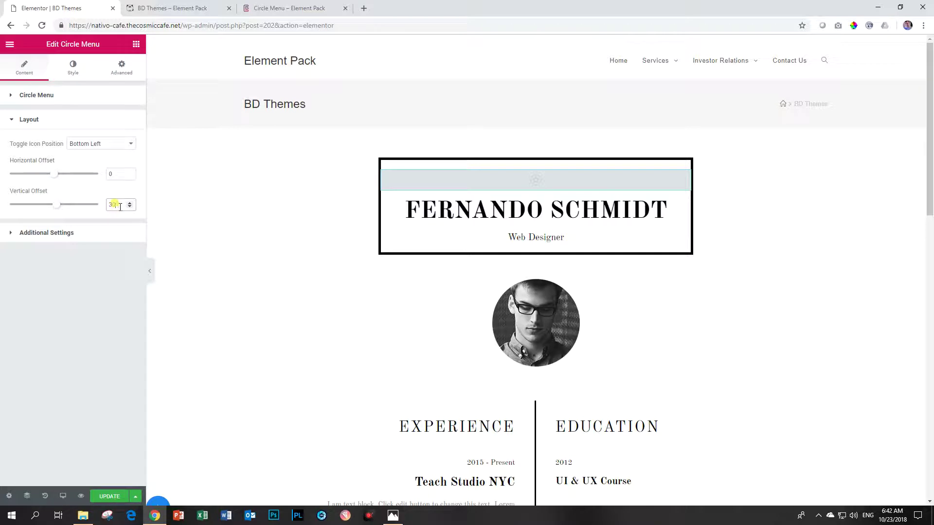
drag(118, 204, 97, 208)
text(-30)
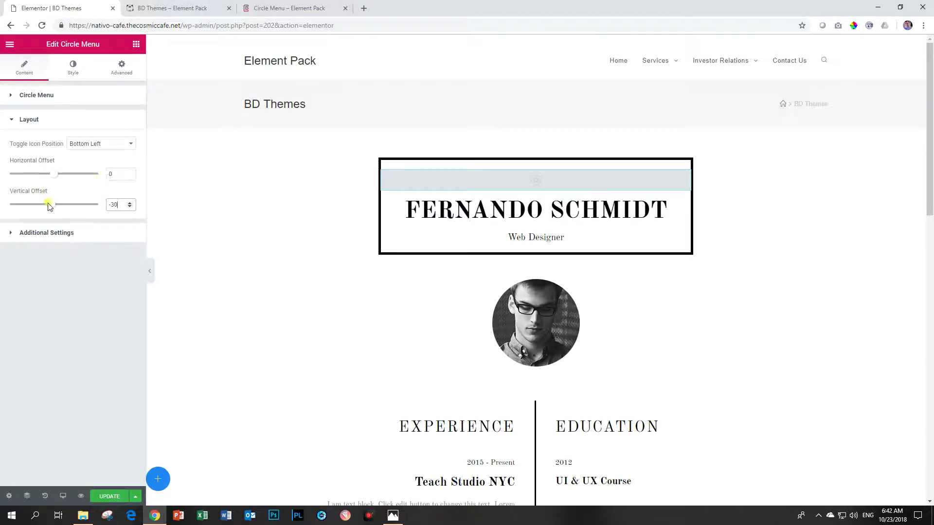
mouse_move(50, 204)
mouse_down()
mouse_move(34, 207)
mouse_move(49, 207)
mouse_up()
drag(55, 174, 58, 178)
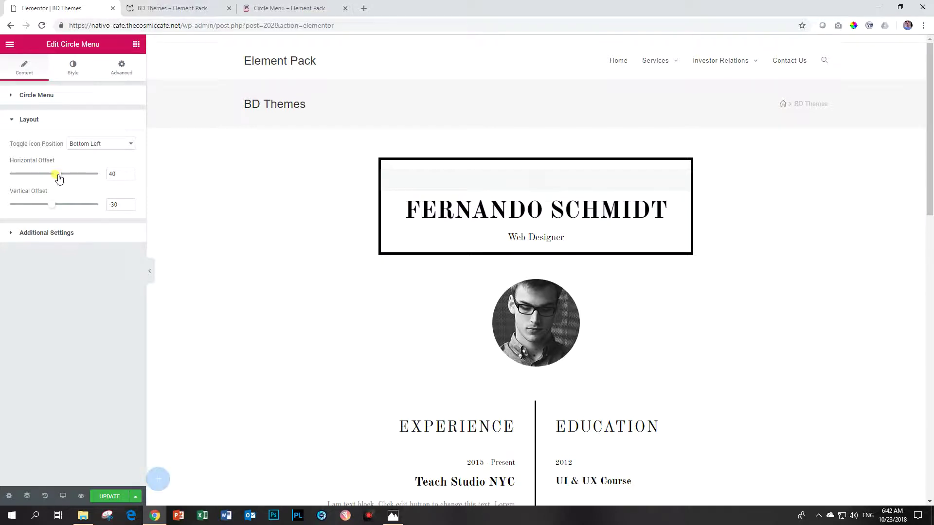
double_click(113, 174)
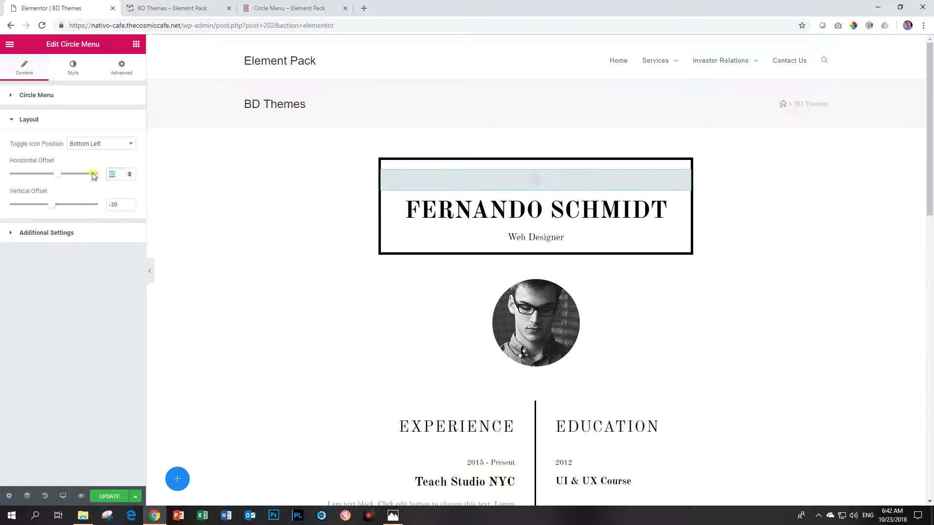
text(30)
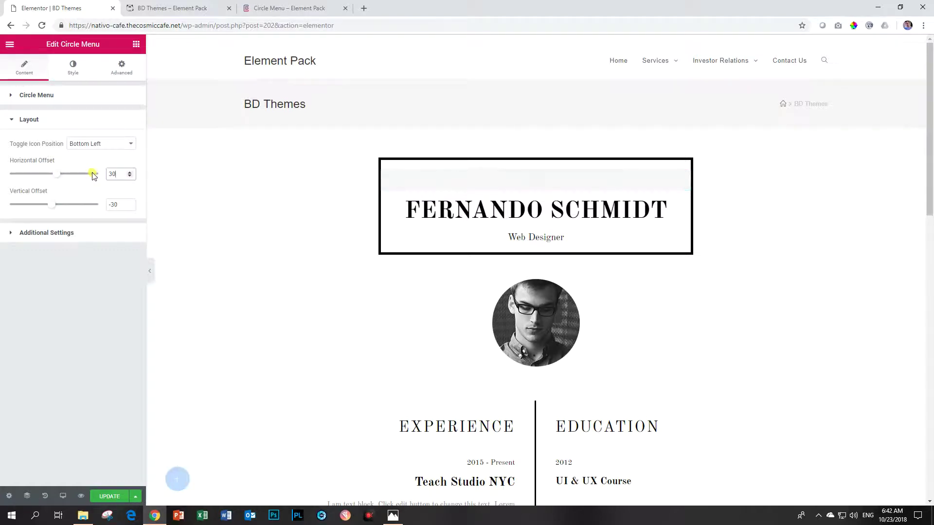
- Save with UPDATE and check the nudged toggle in the page preview tab
click(112, 495)
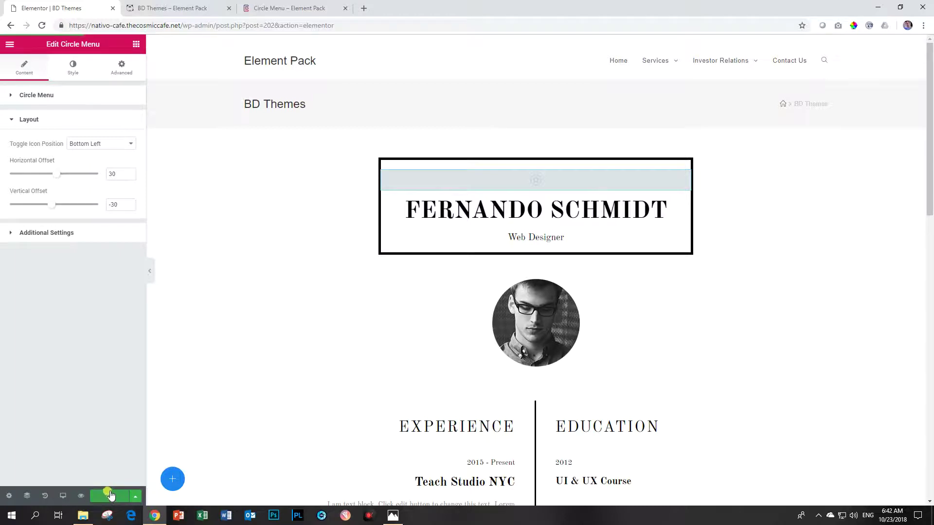
click(183, 8)
click(24, 479)
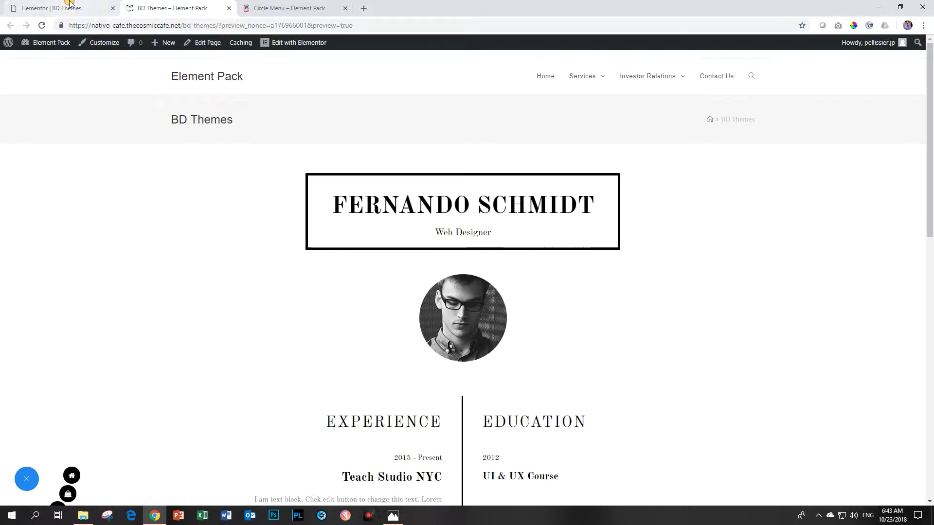
click(51, 8)
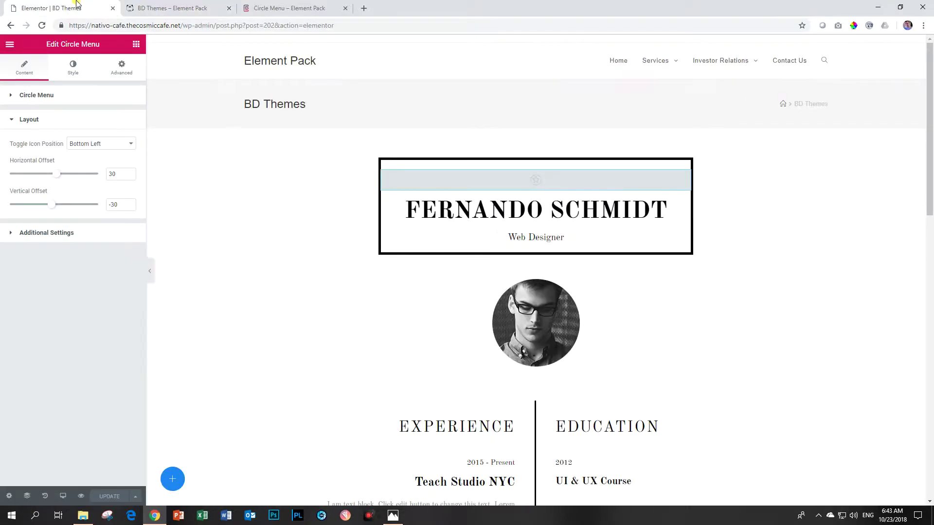
click(49, 233)
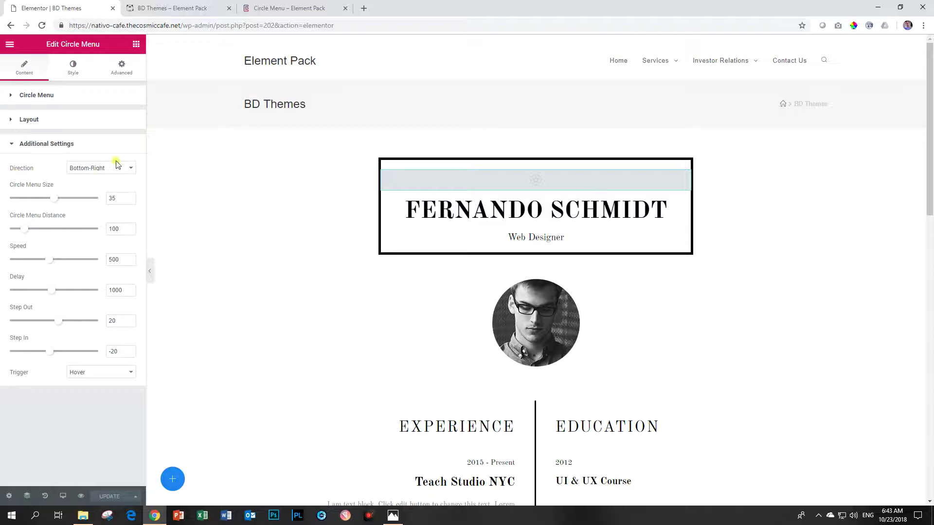
- Set the circle menu's opening direction to Top-Right
mouse_move(173, 479)
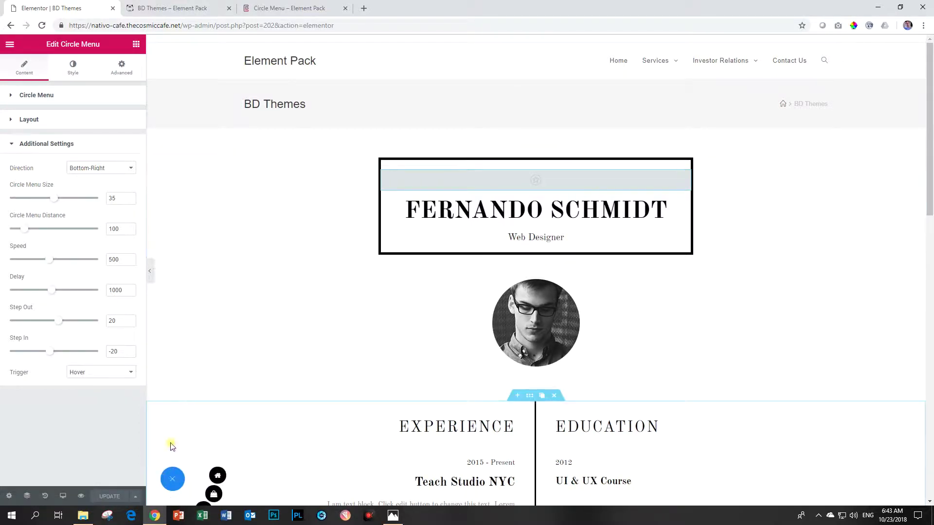
click(103, 169)
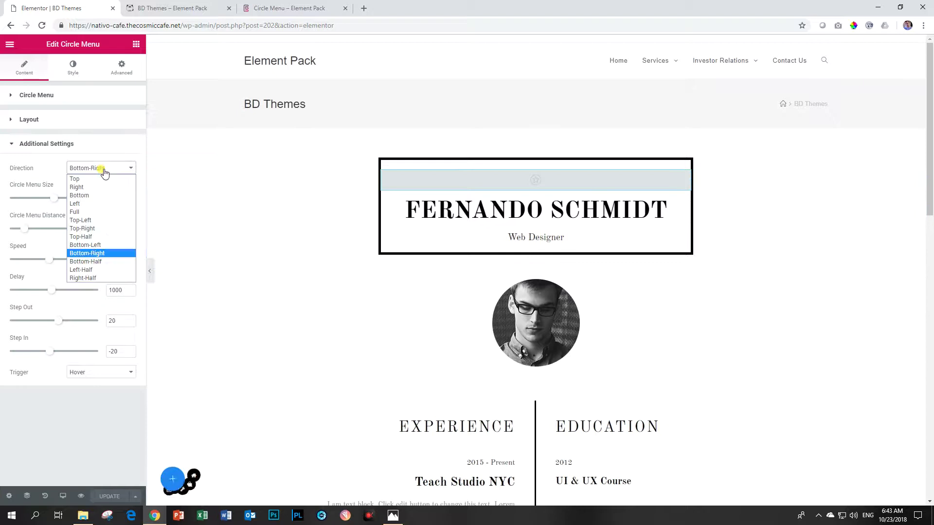
click(90, 228)
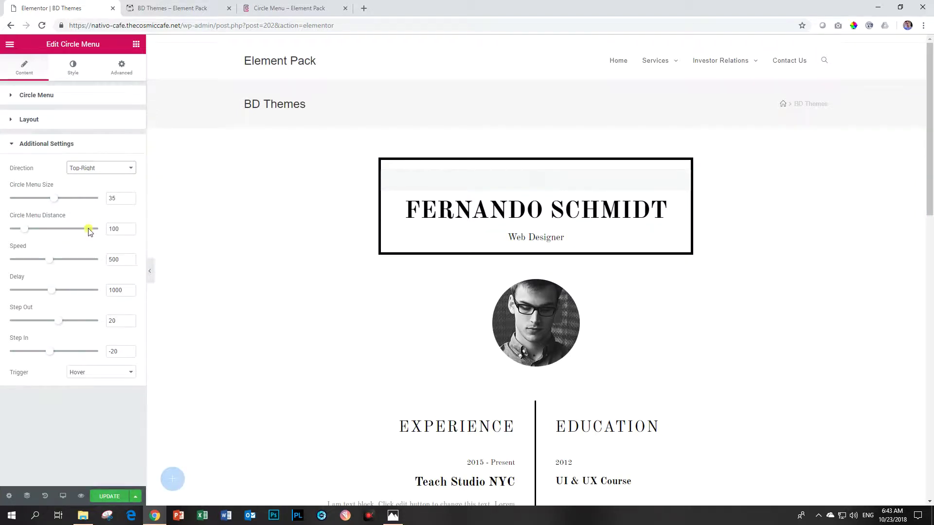
- Change the Trigger from Hover to Click and test opening and closing the menu
mouse_move(173, 478)
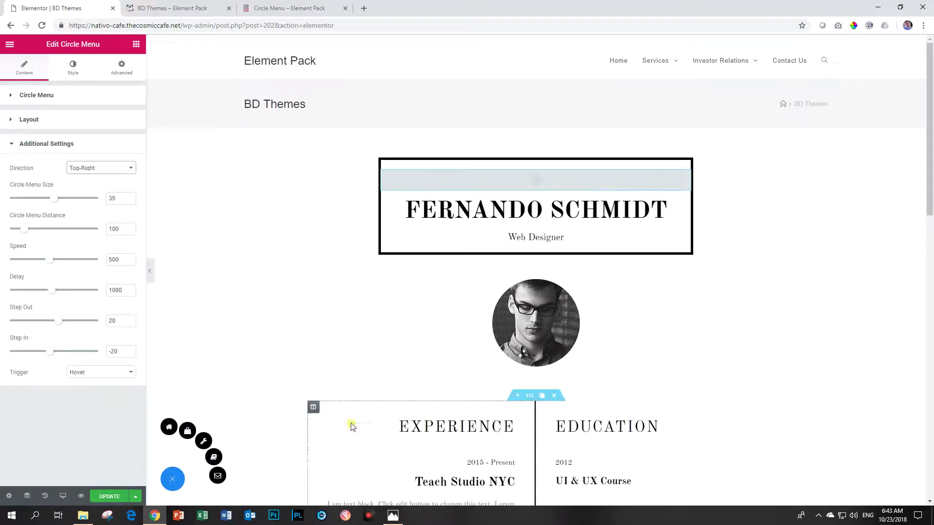
click(92, 372)
click(78, 389)
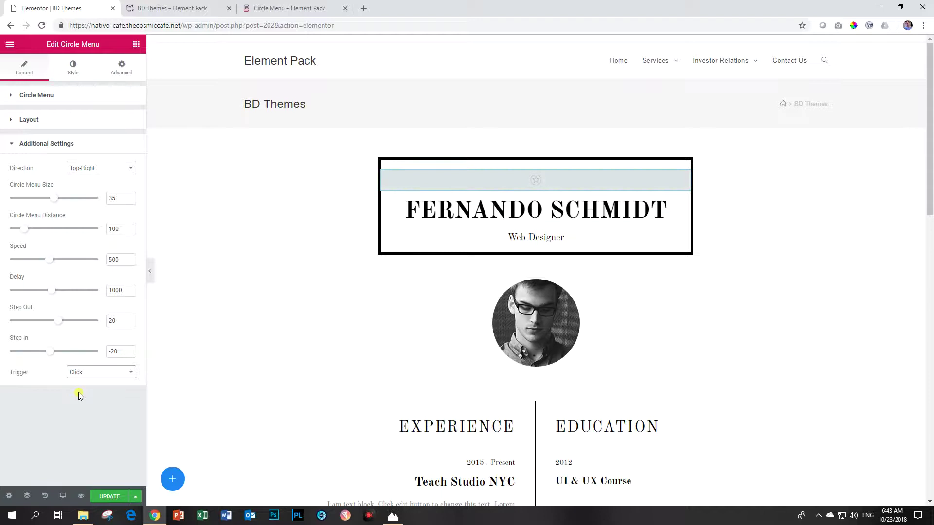
click(172, 479)
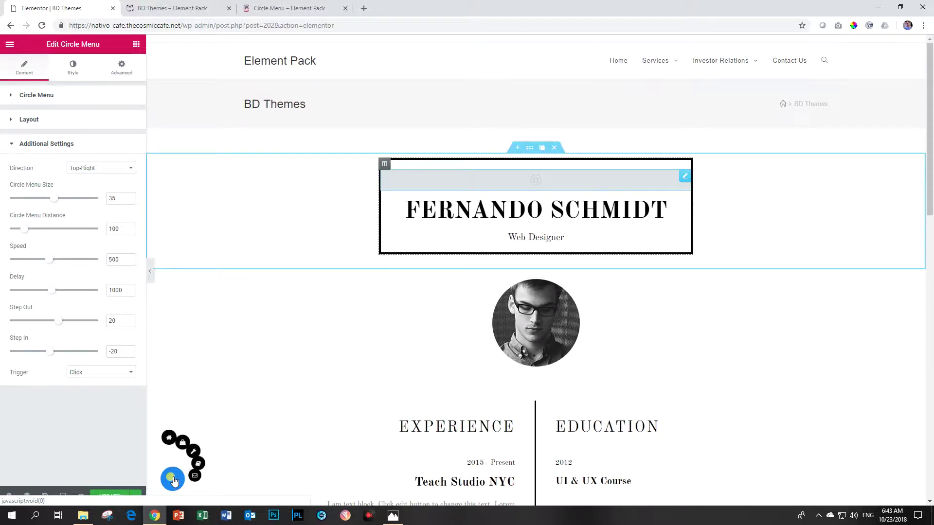
click(172, 479)
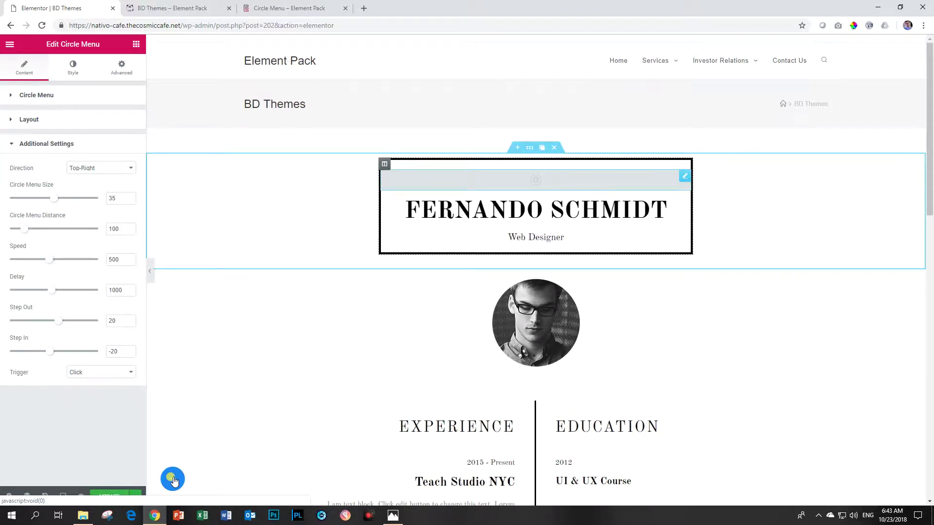
- In the Style tab's Toggle Icon options, set the icon colour to white
click(74, 67)
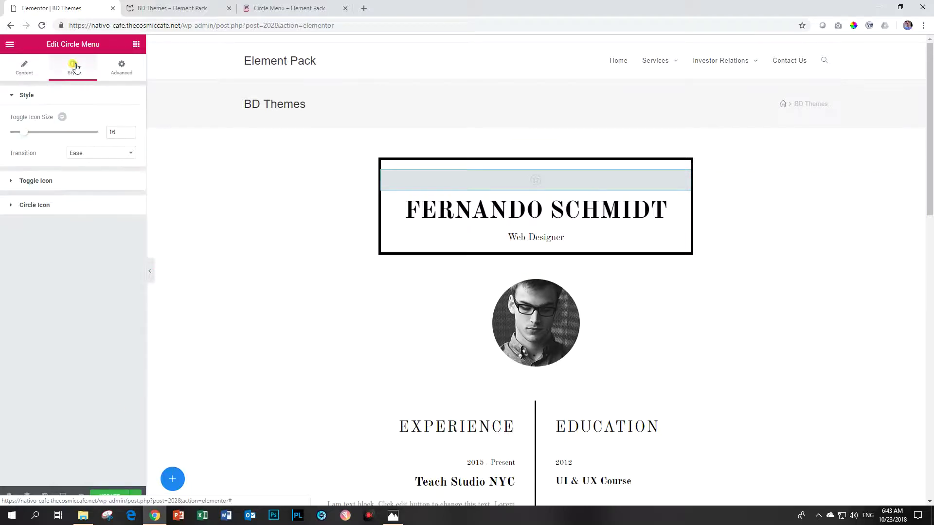
scroll(563, 277, down, 10)
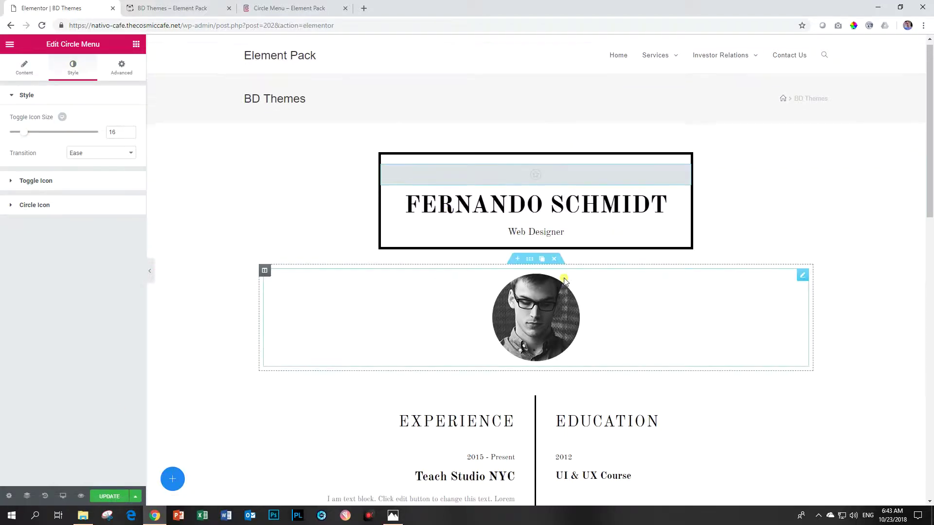
scroll(564, 281, down, 5)
scroll(565, 279, up, 8)
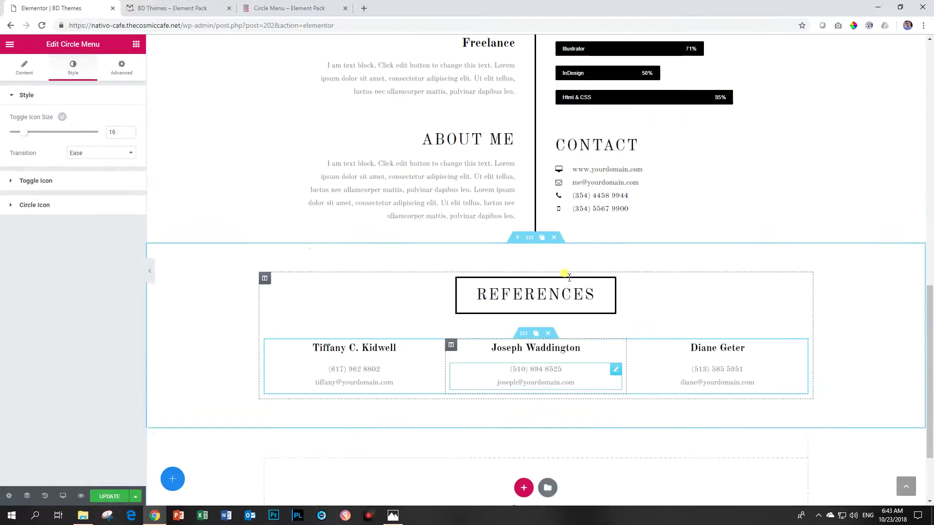
scroll(569, 277, up, 8)
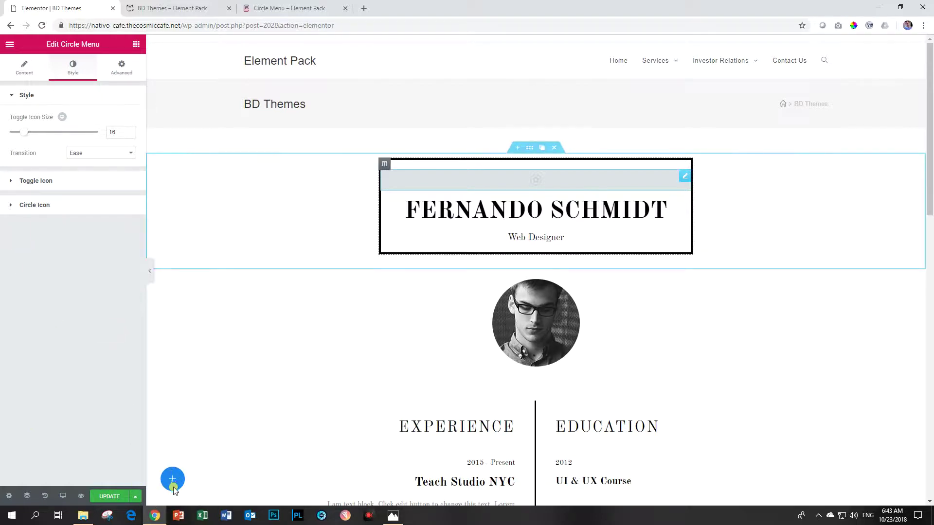
click(33, 182)
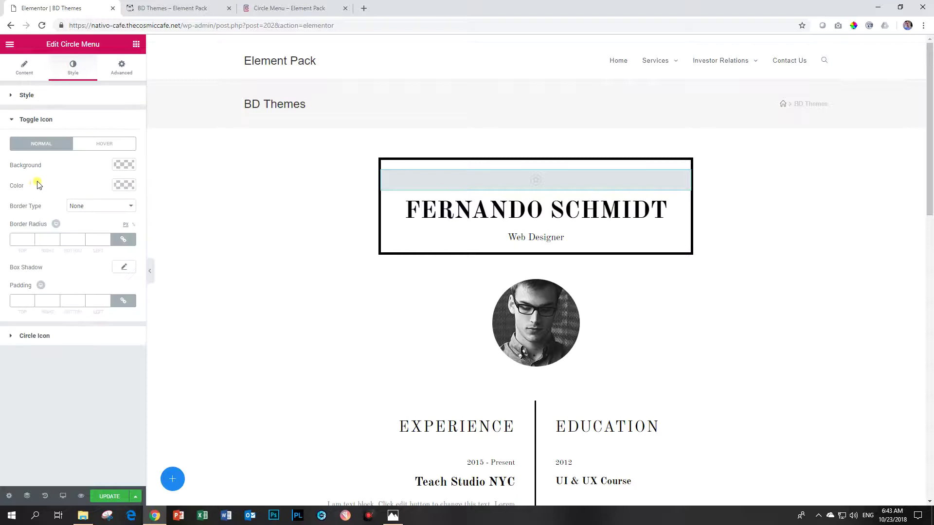
click(124, 165)
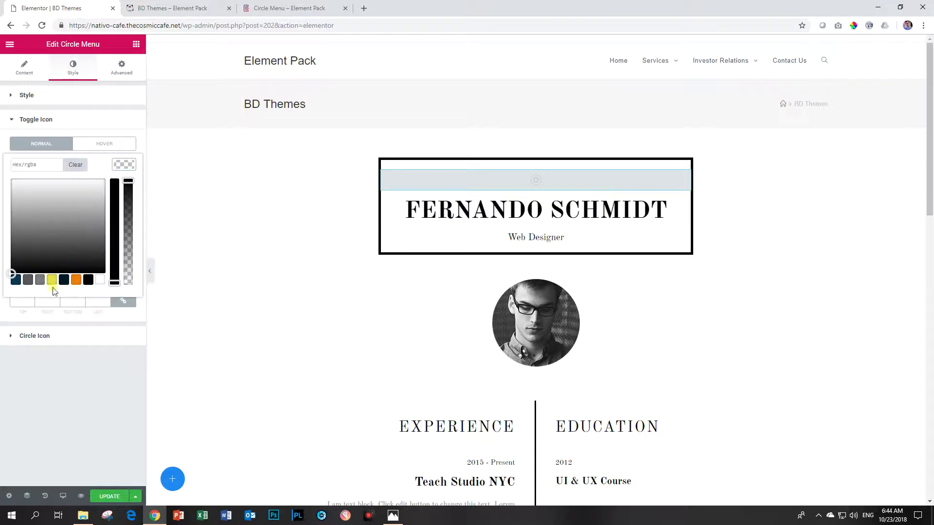
click(123, 167)
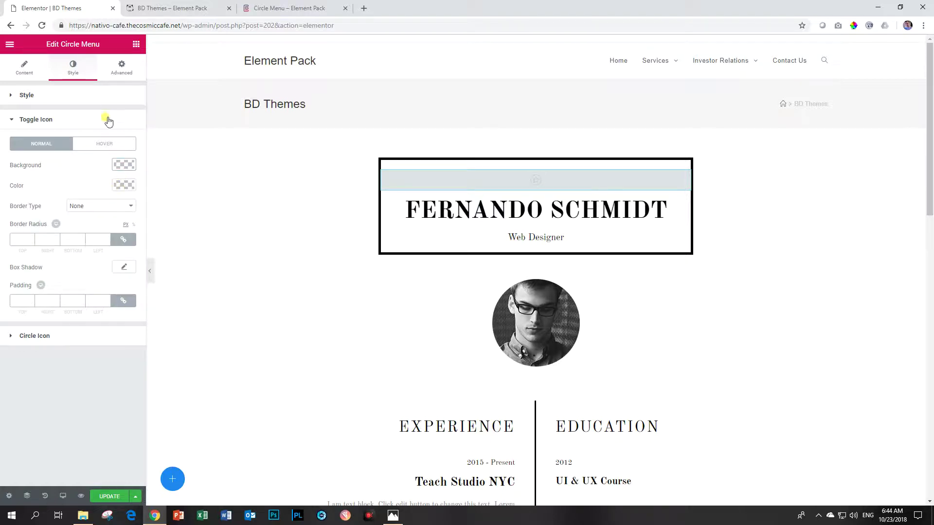
click(119, 185)
click(75, 300)
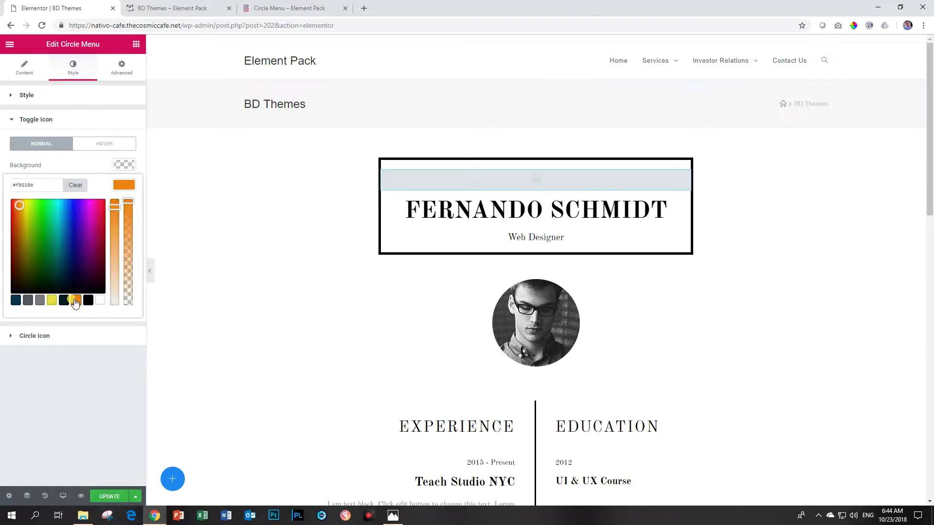
click(121, 185)
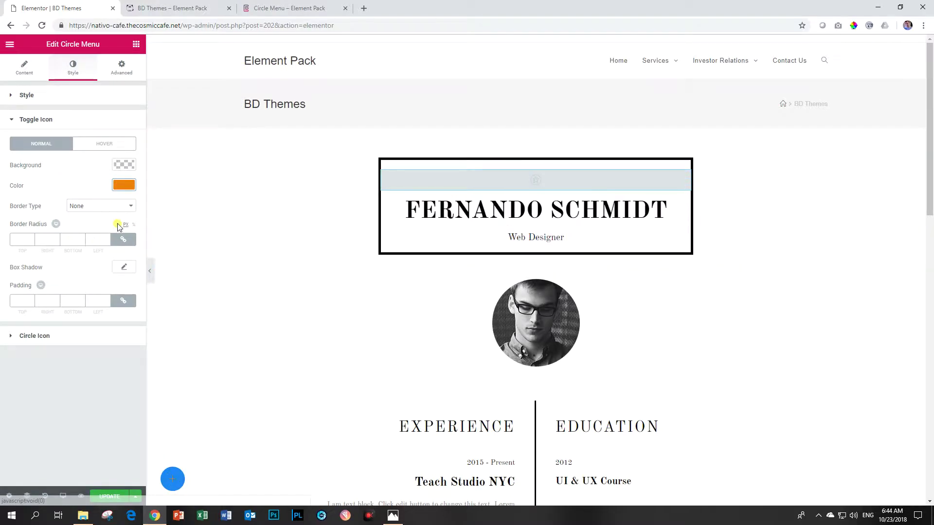
click(122, 184)
click(100, 302)
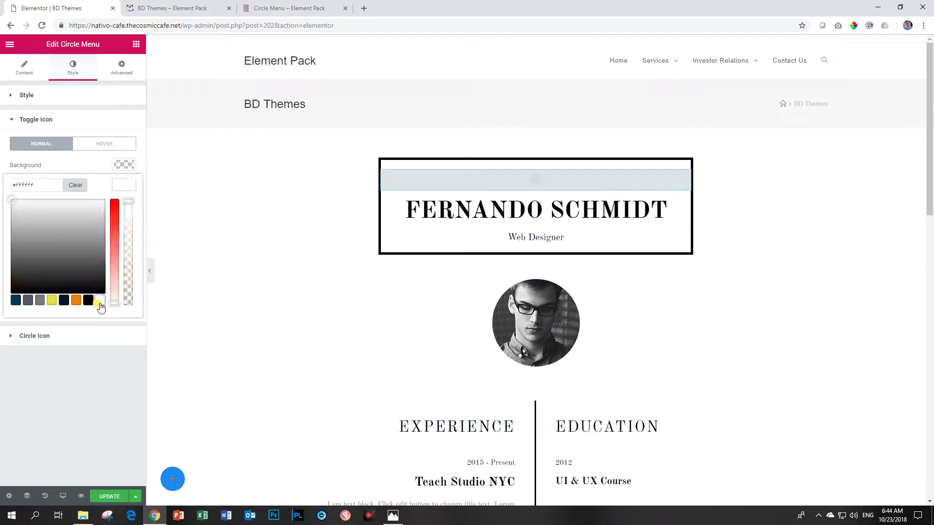
- Give the toggle an orange #f0810e background
click(122, 168)
click(121, 165)
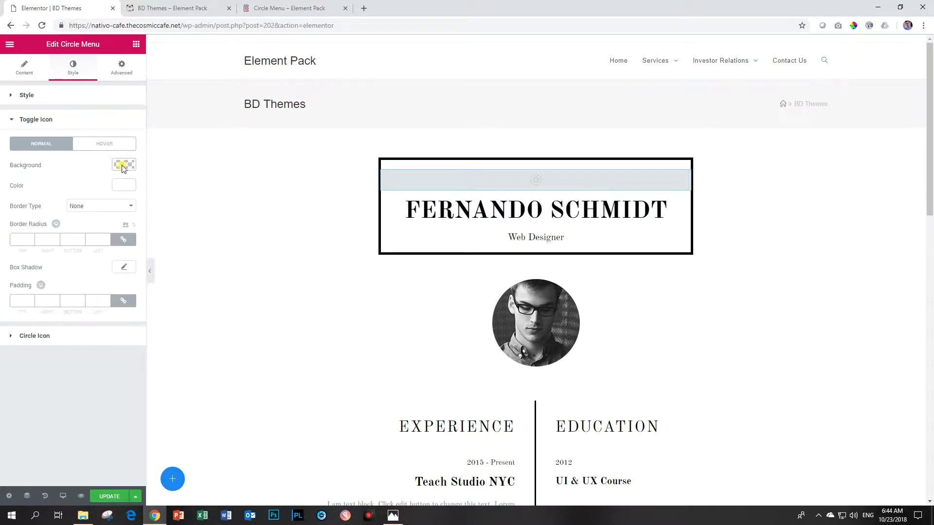
click(121, 165)
click(76, 281)
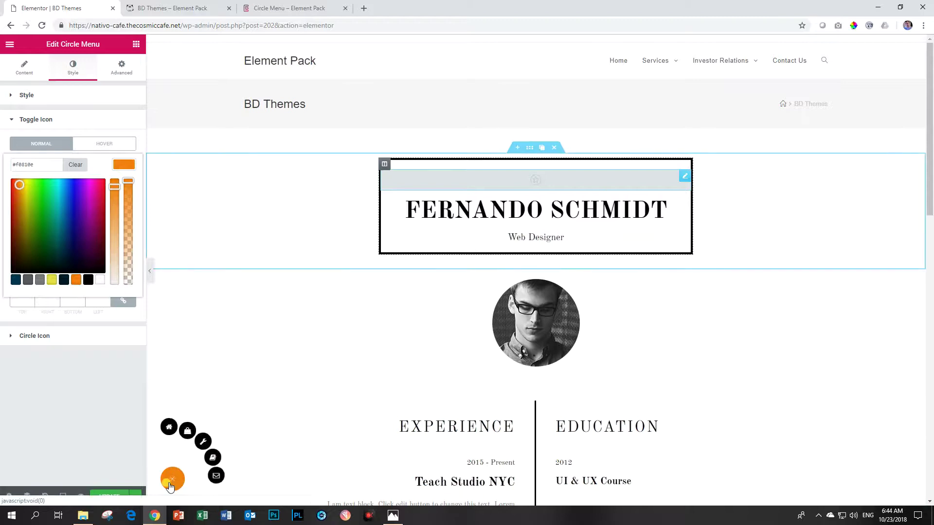
click(130, 166)
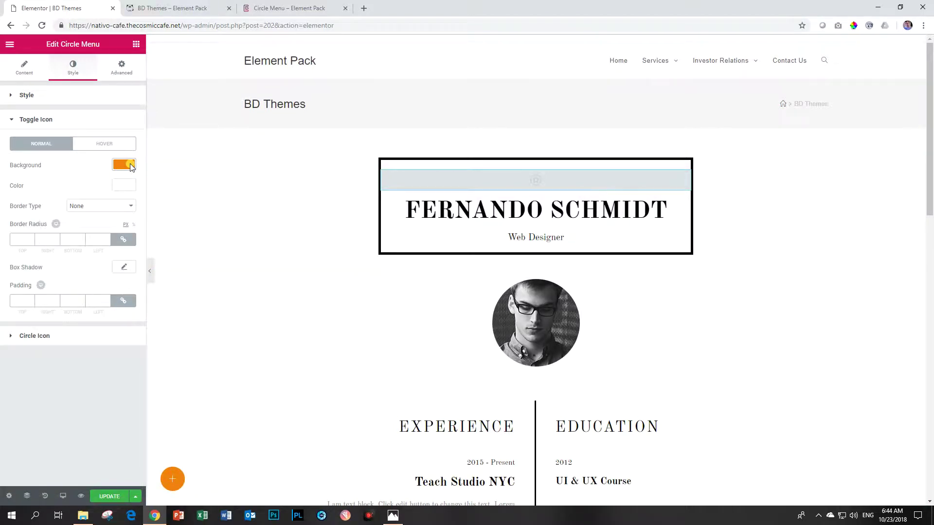
- Make the item circles' background orange #f0810e and preview the open menu
click(34, 336)
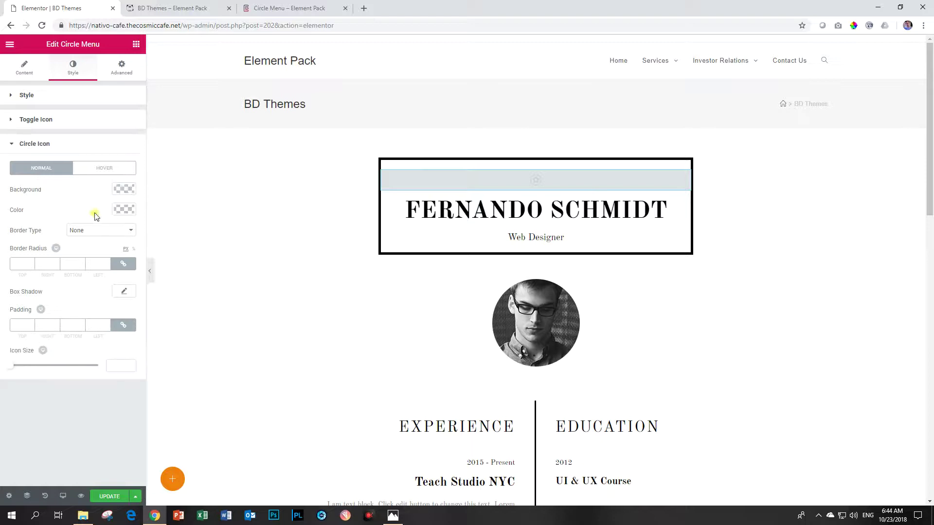
click(121, 191)
click(75, 304)
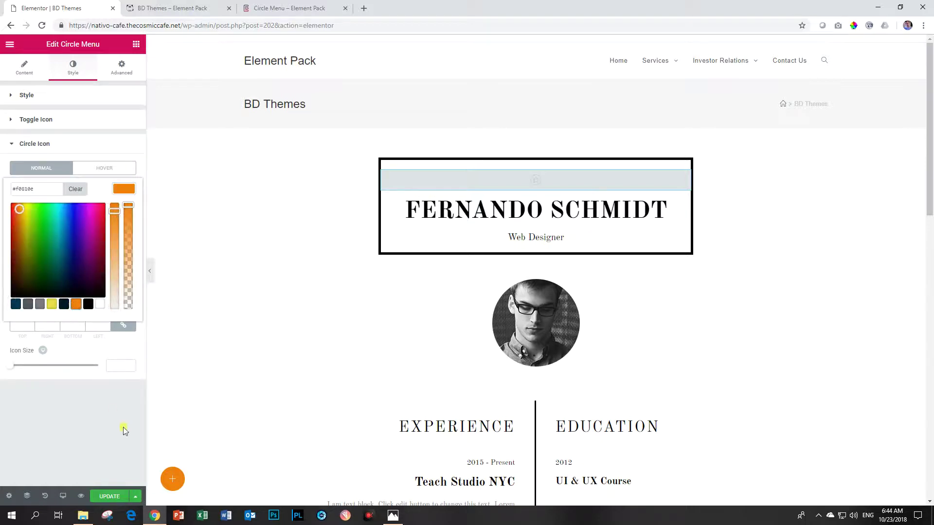
click(178, 481)
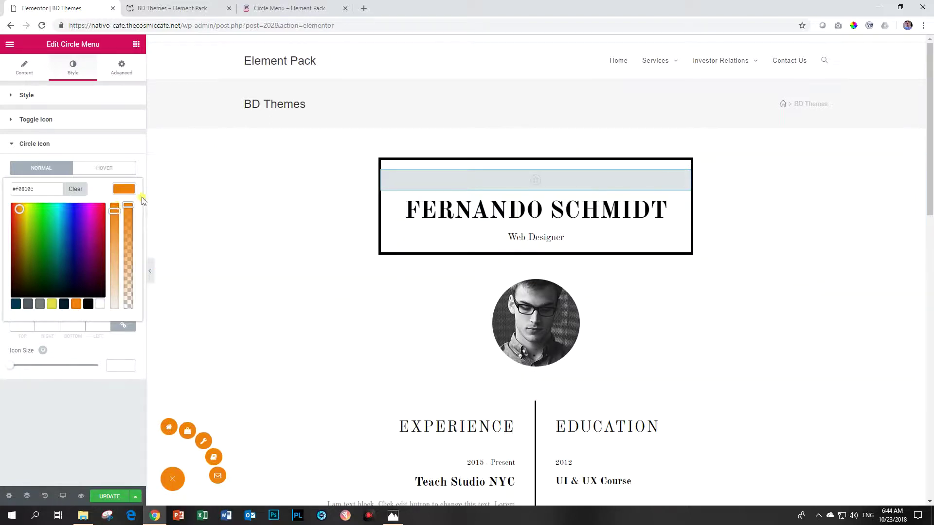
click(121, 192)
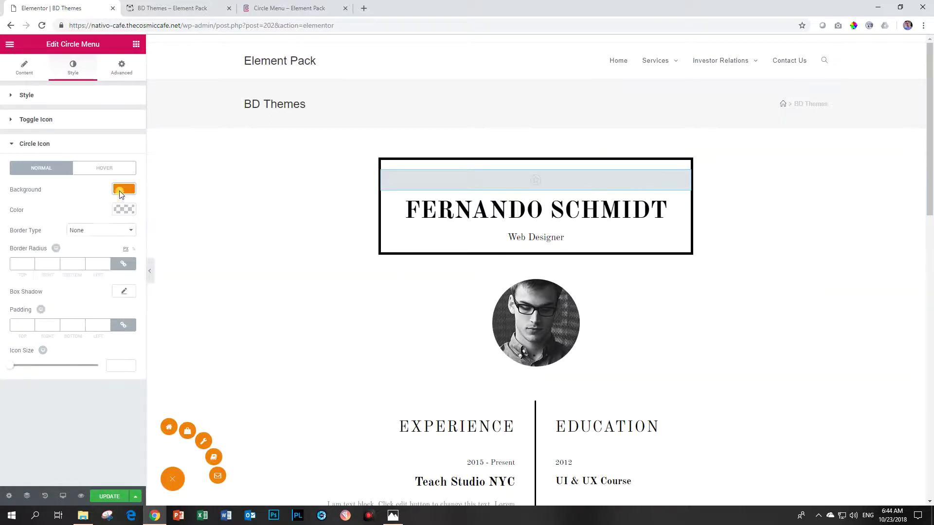
click(172, 479)
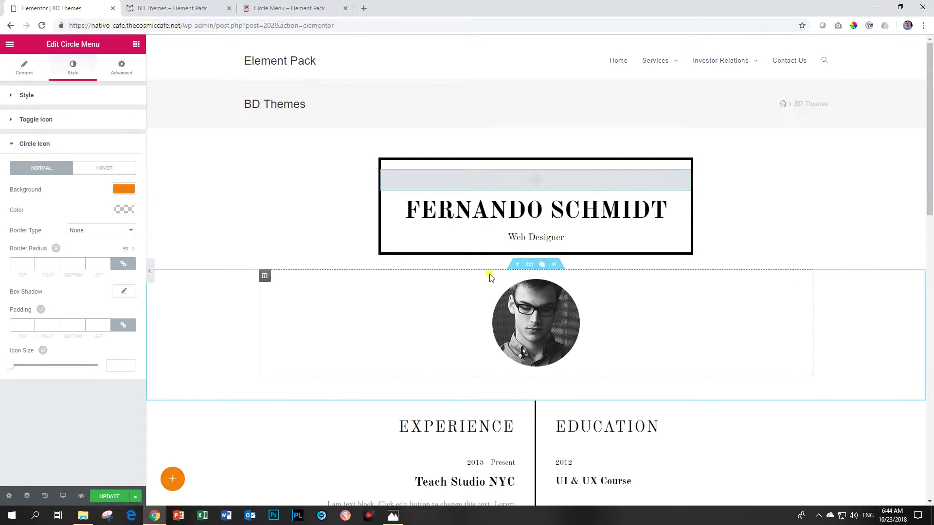
click(171, 481)
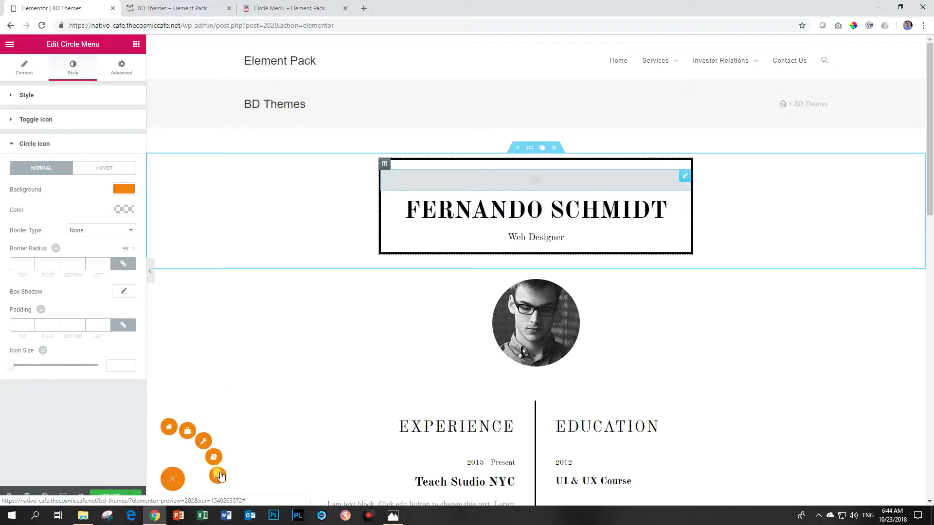
click(42, 145)
- Back in Content, change the menu's toggle icon to the bars icon
click(25, 71)
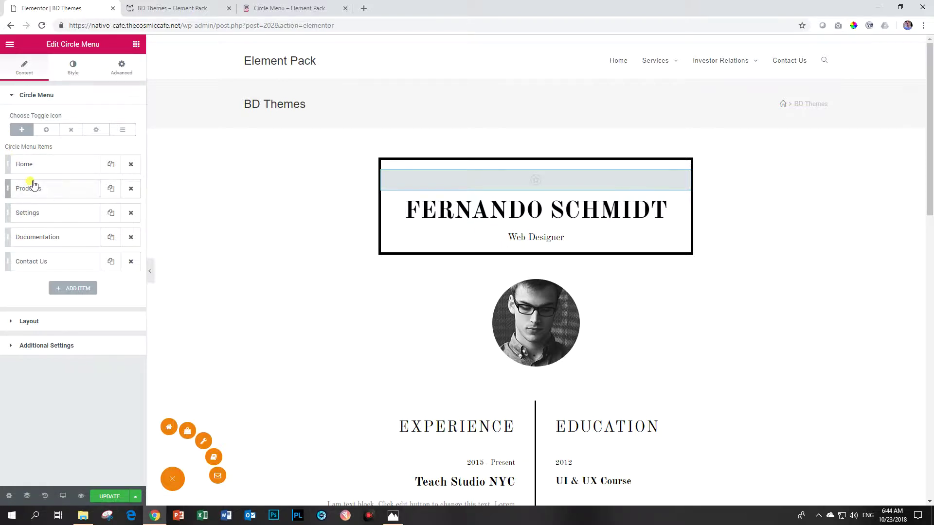
click(176, 479)
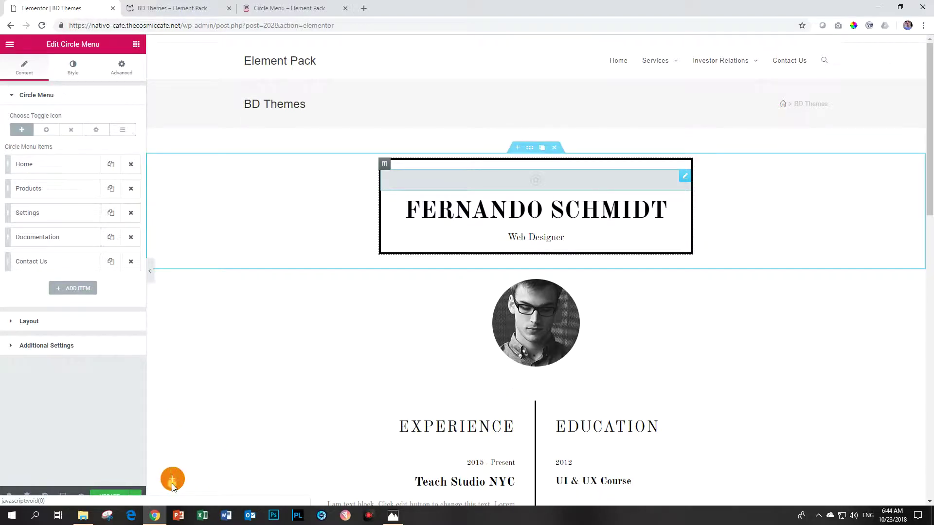
click(48, 131)
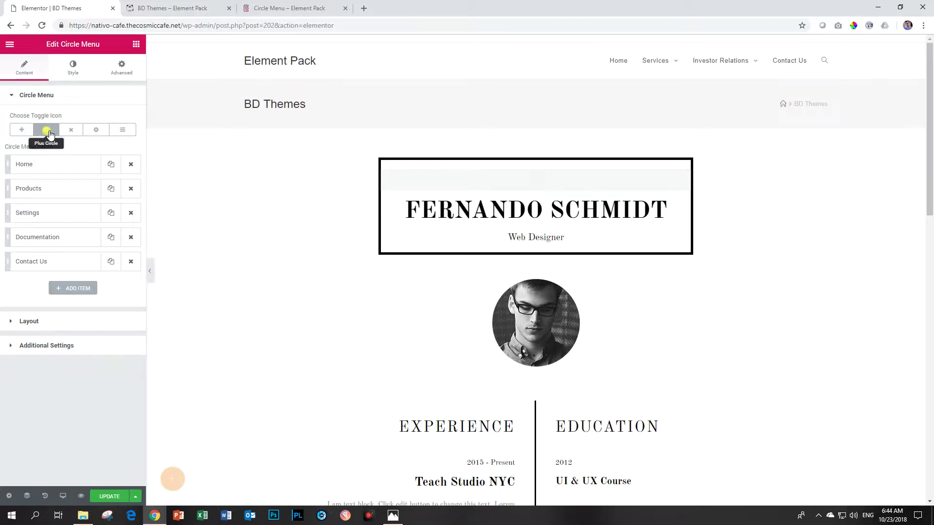
click(120, 131)
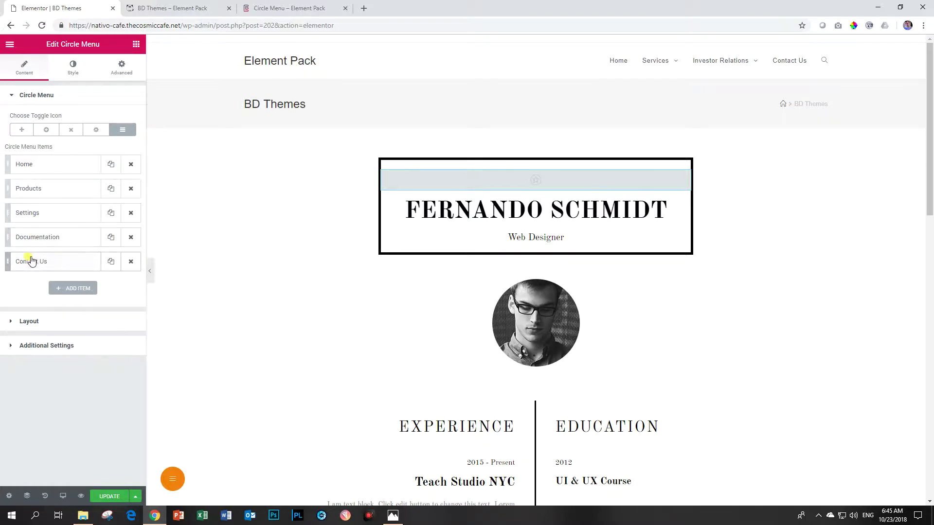
- Expand the Home item to show its title, icon and link fields
click(43, 171)
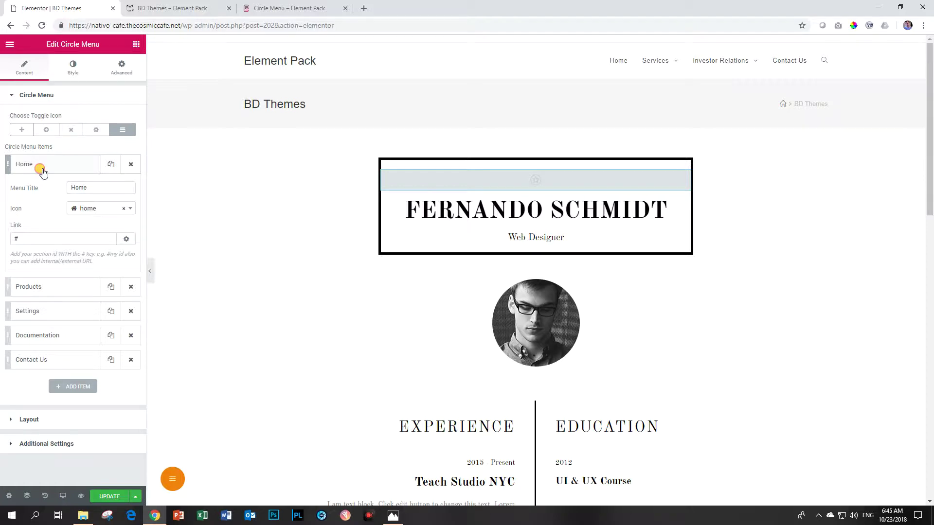
click(43, 171)
click(43, 171)
click(28, 238)
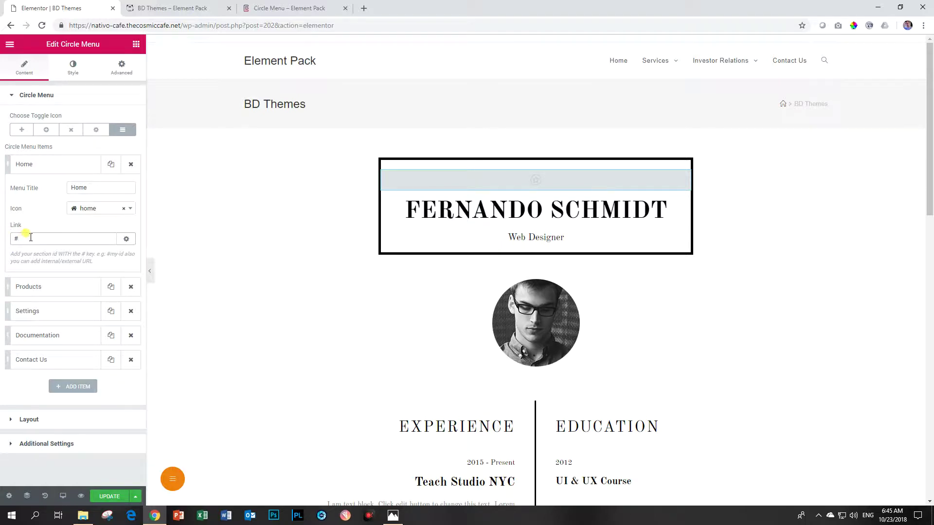
- Restore the Home item's link to # and expand the Products item's settings
key(BackSpace)
text(con)
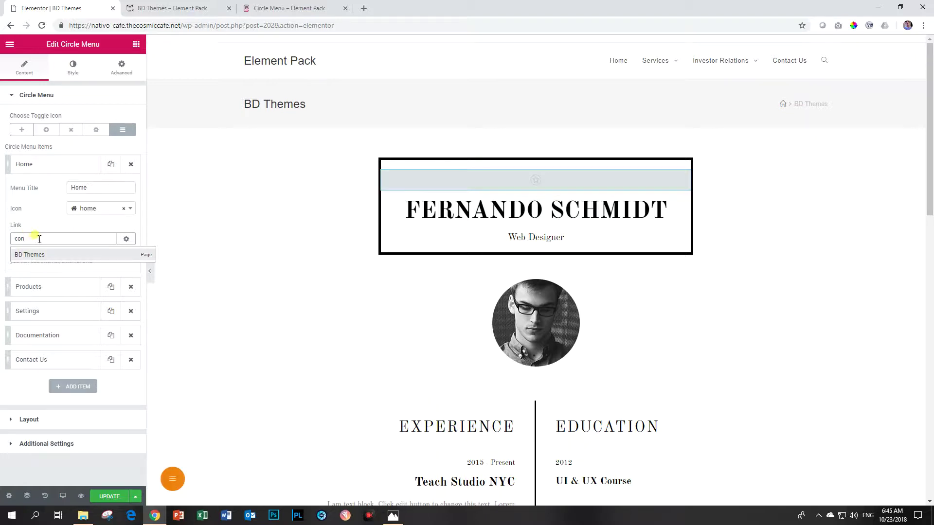
drag(39, 239, 11, 240)
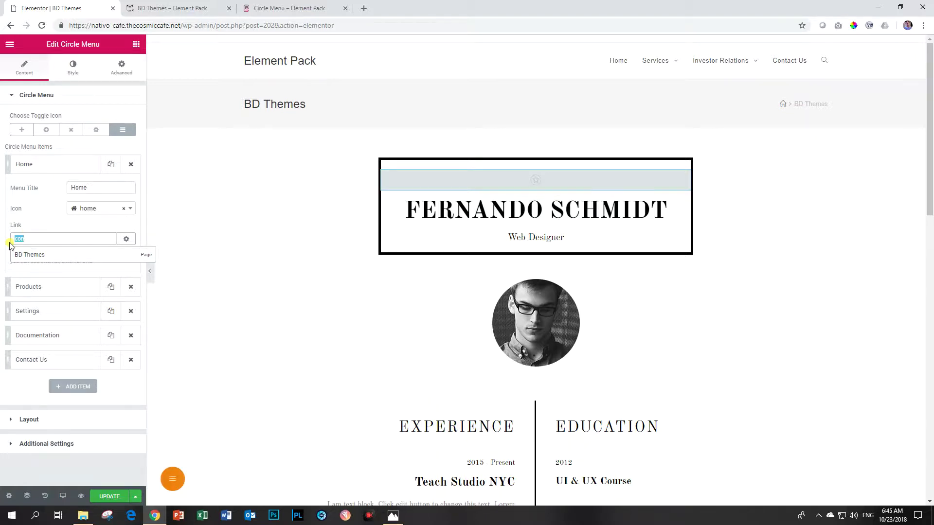
text(serv)
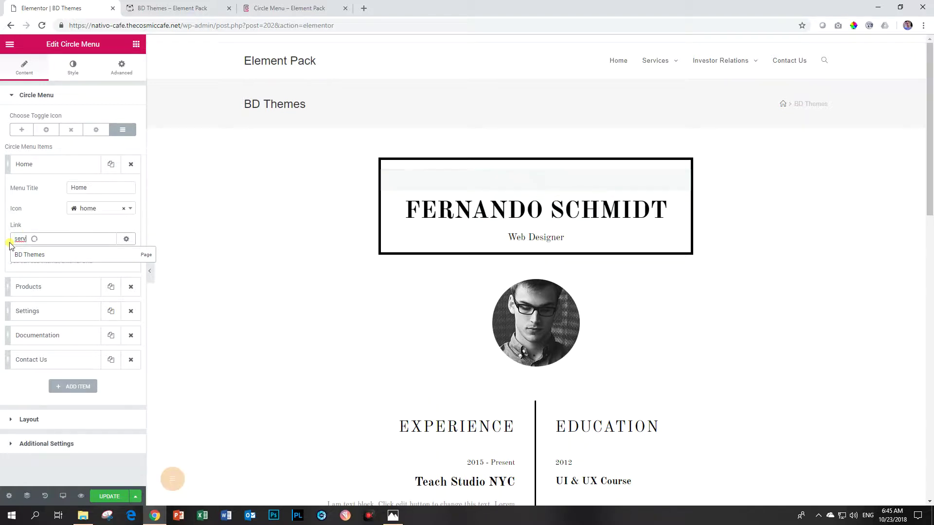
drag(27, 238, 1, 241)
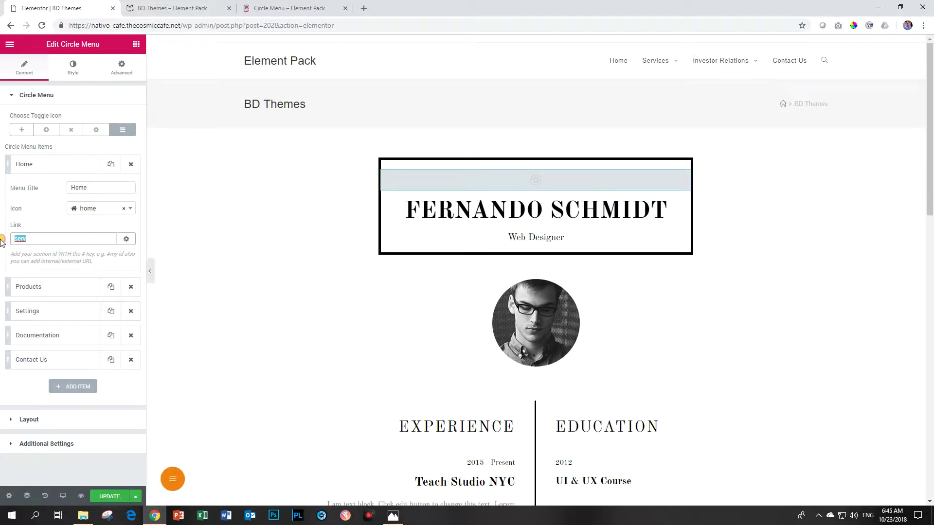
text(#)
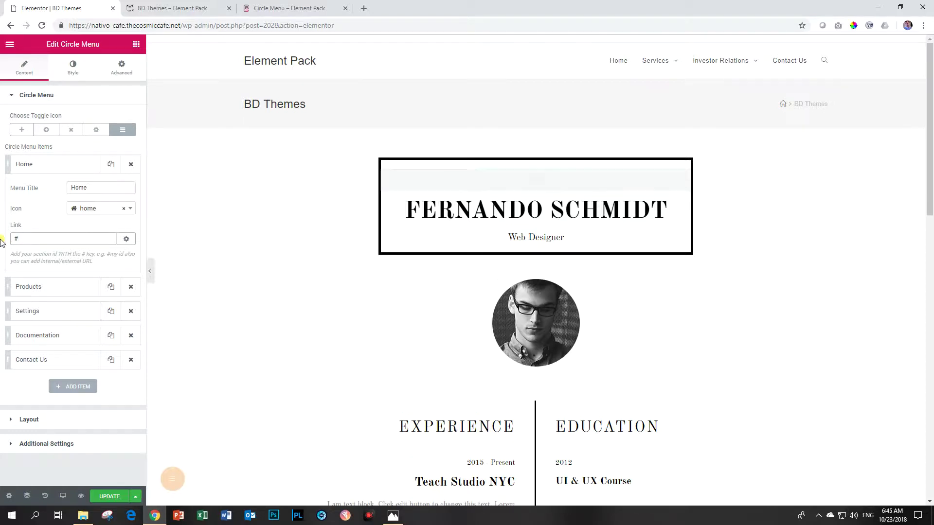
click(45, 288)
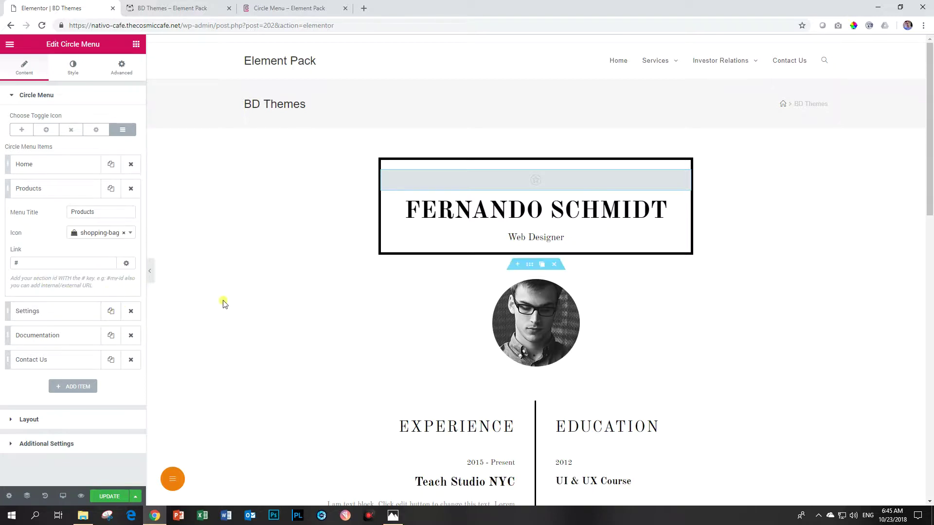
scroll(272, 311, down, 15)
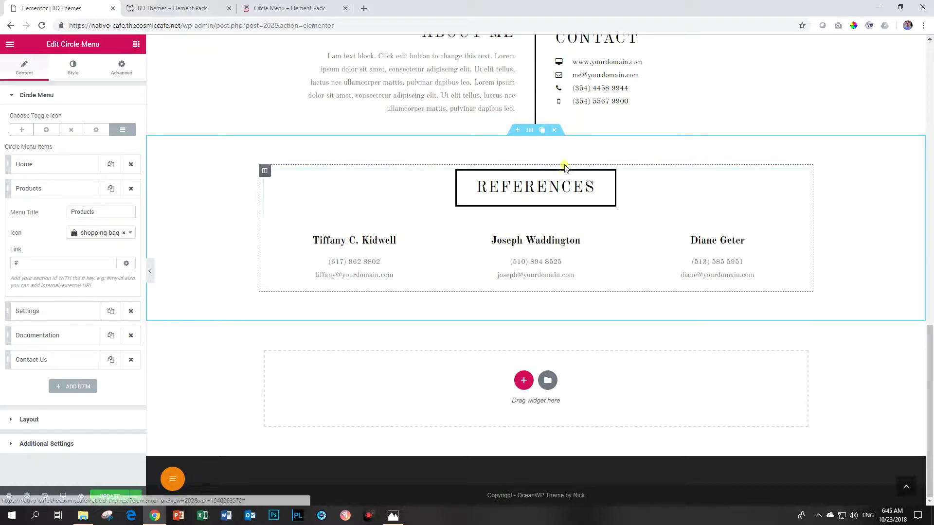
- Select the References section and enter 'references' as its CSS ID under Advanced
click(531, 132)
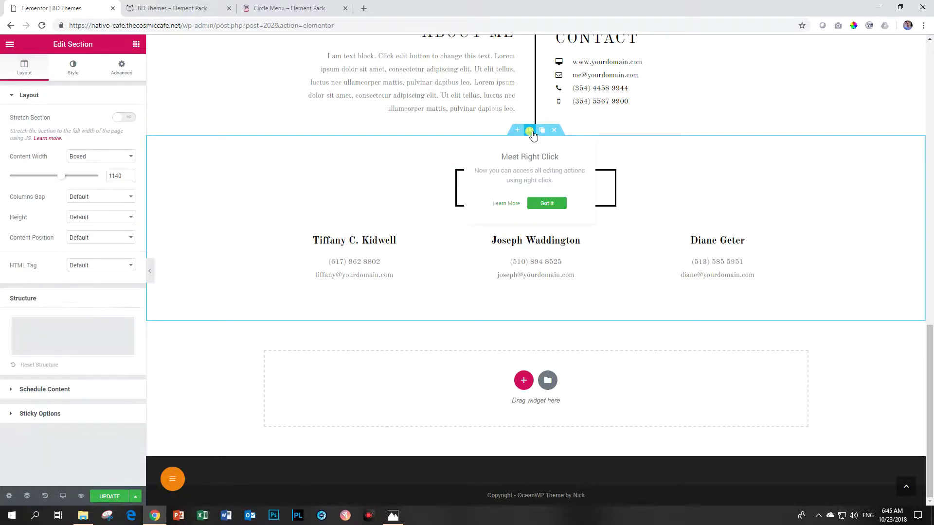
click(548, 204)
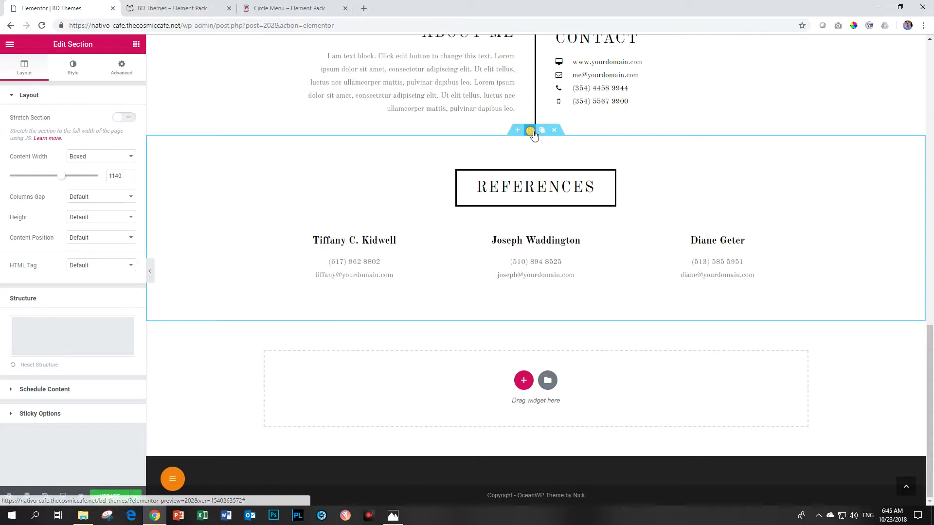
click(121, 67)
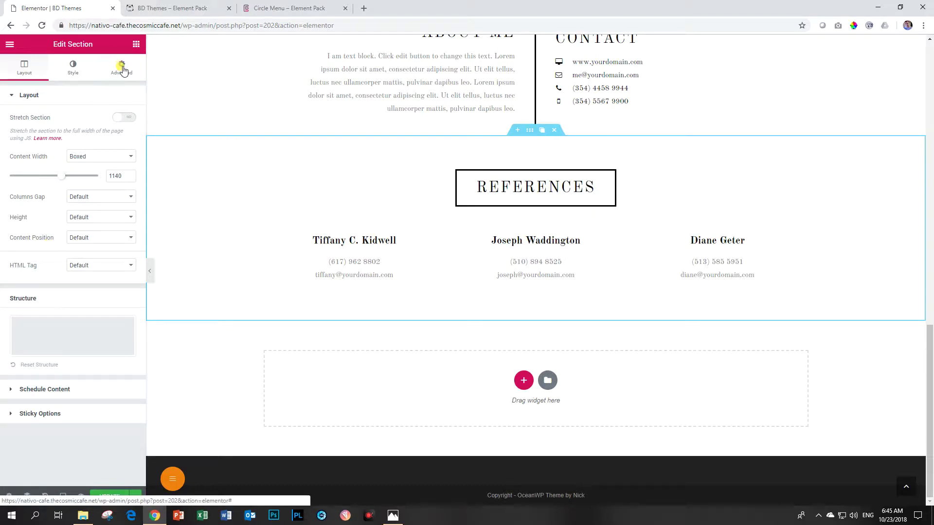
click(92, 238)
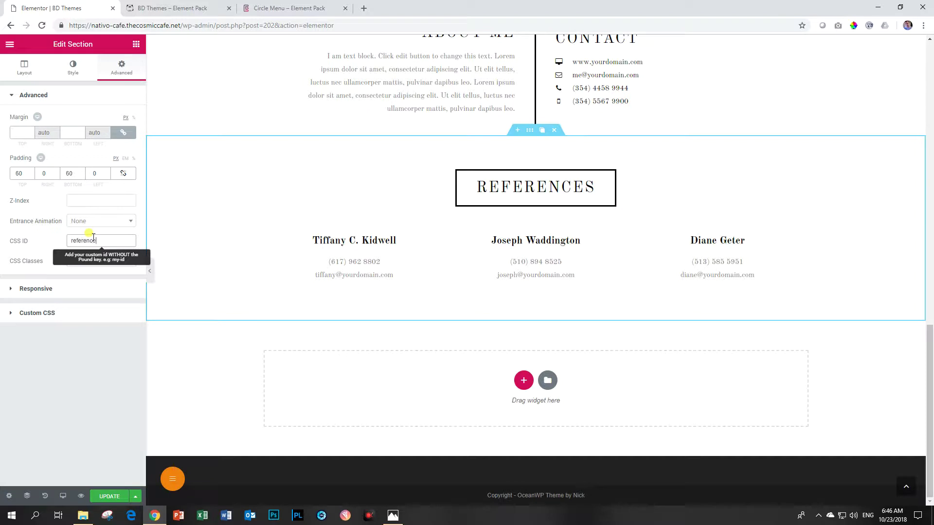
click(173, 479)
click(172, 479)
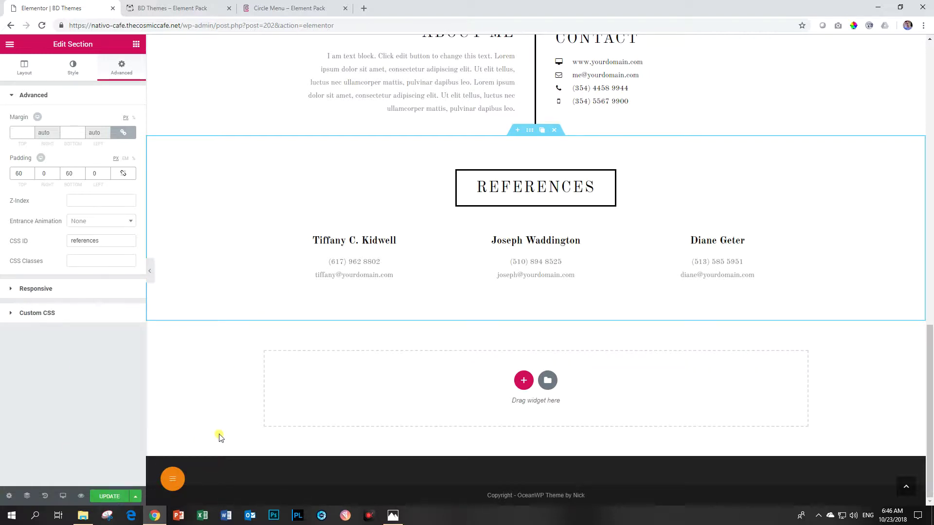
click(173, 479)
- Rename the fourth circle menu item from Documentation to References and link it to #references
click(190, 437)
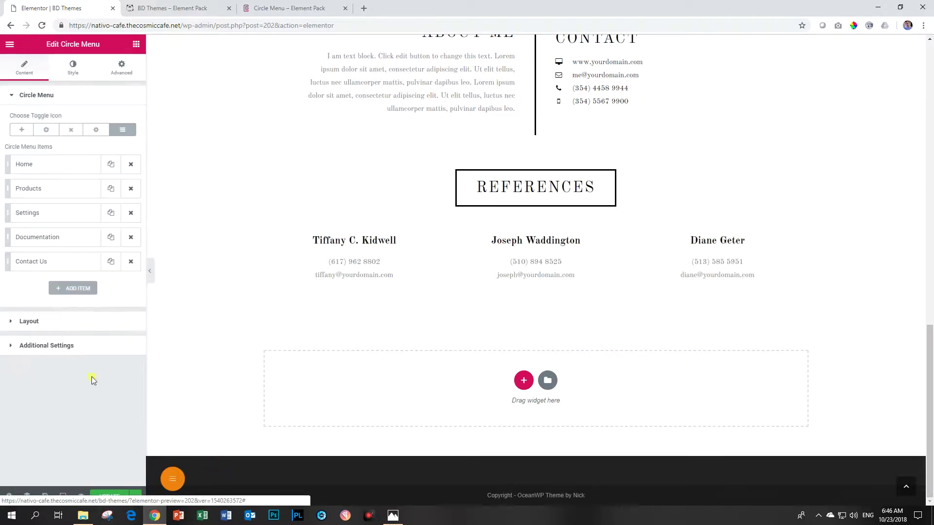
click(51, 239)
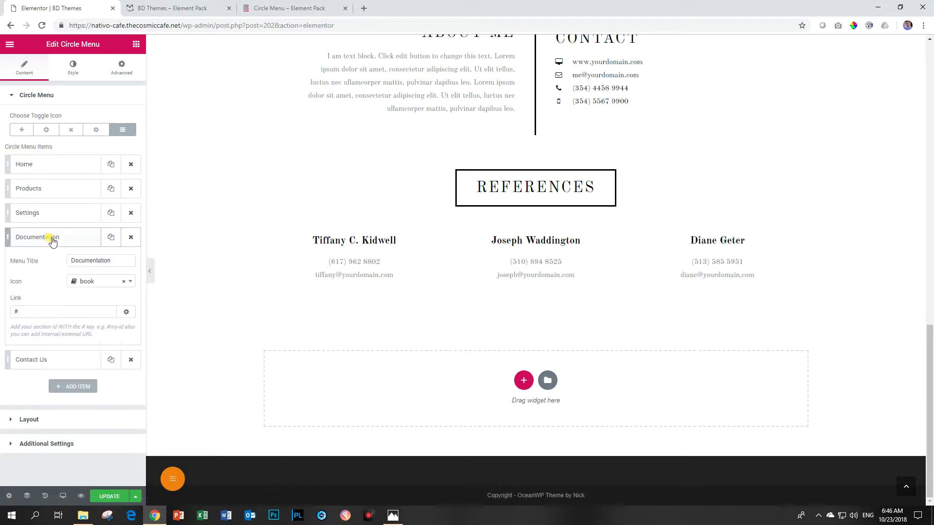
drag(117, 261, 1, 262)
text(Referencex)
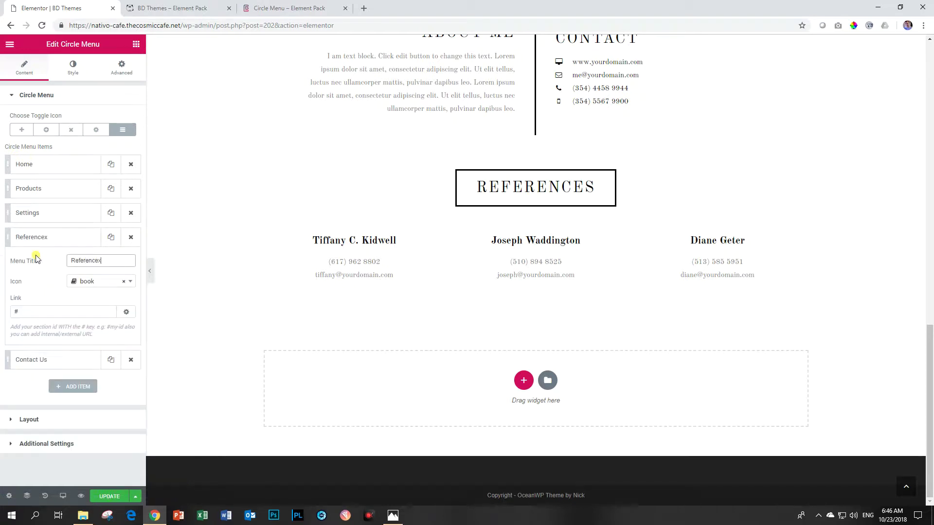
click(43, 311)
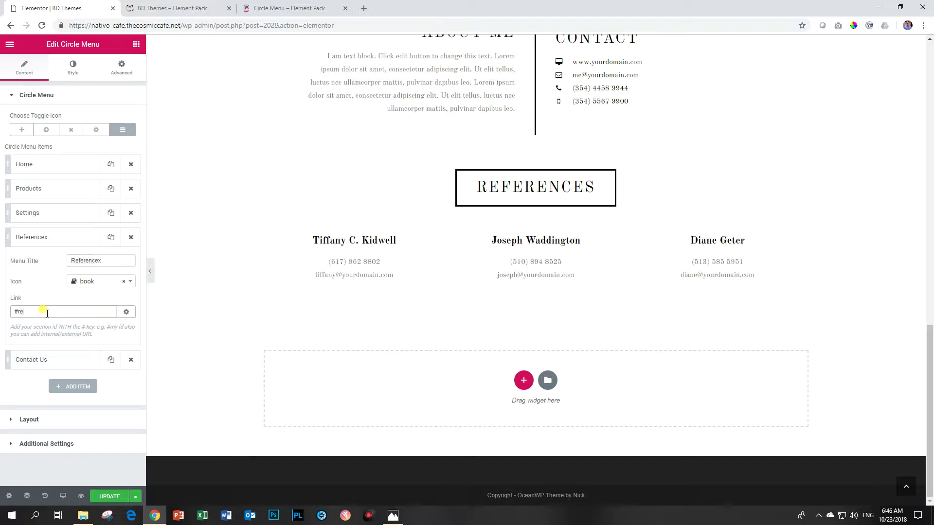
click(119, 258)
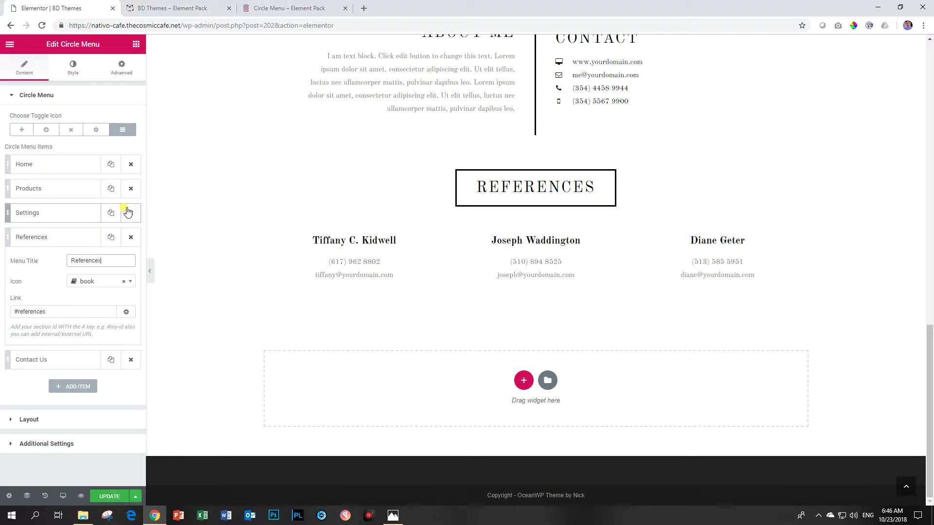
click(46, 238)
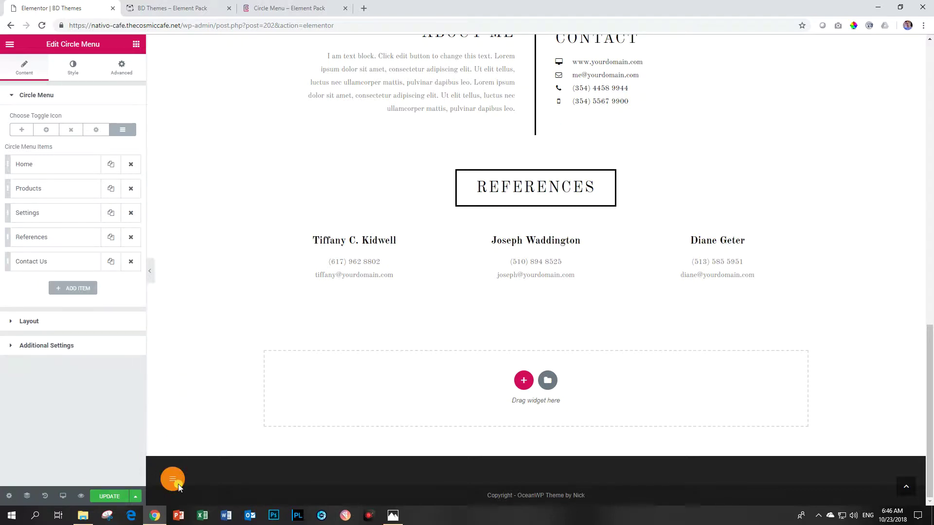
- Open the circle menu in the preview and use References to jump to that section
scroll(204, 402, up, 15)
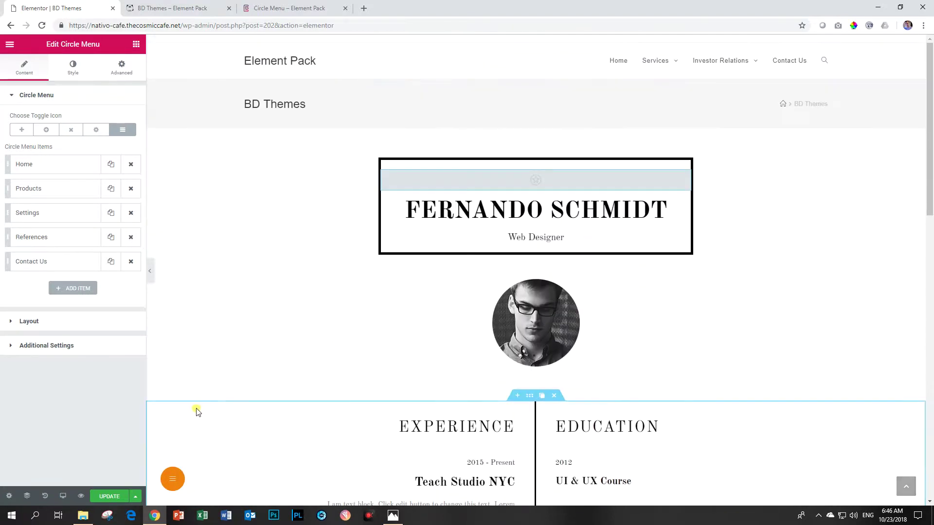
click(172, 479)
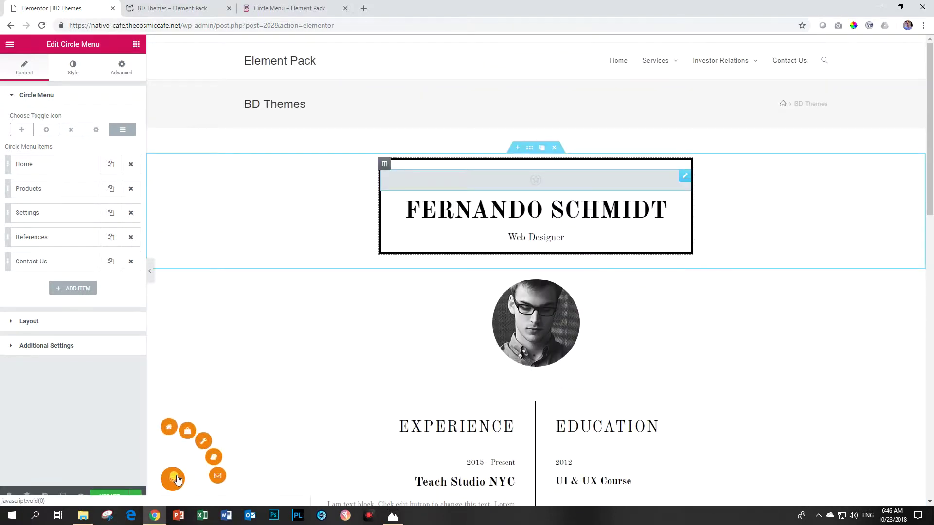
click(213, 457)
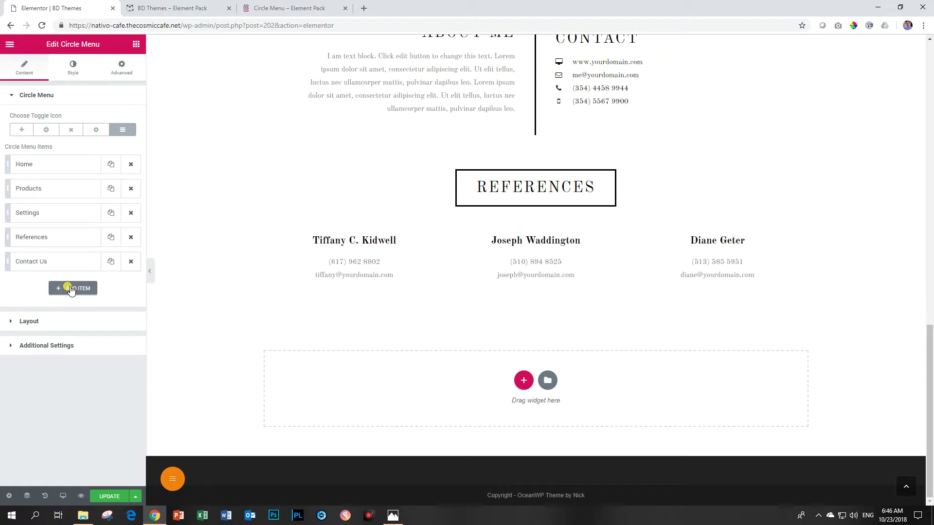
- Look over the Contact Us and Home items, then duplicate the References item twice
click(35, 261)
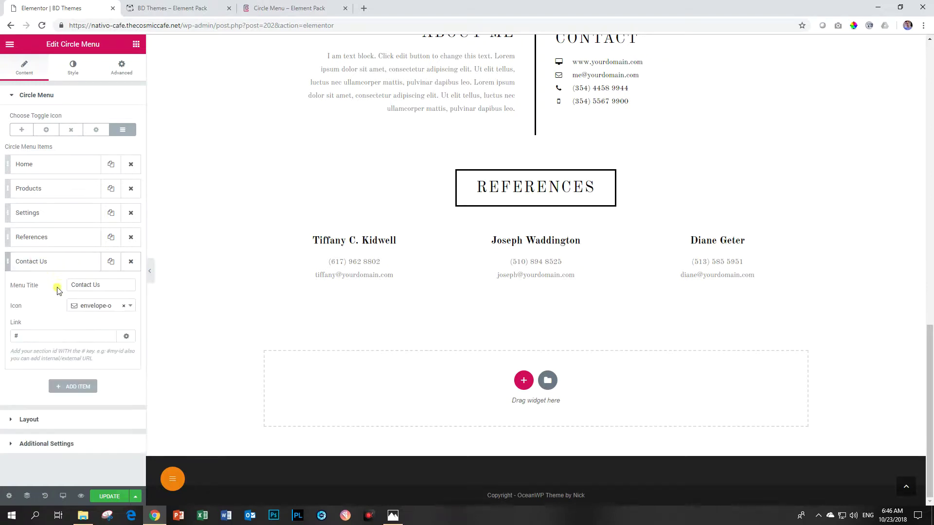
click(56, 261)
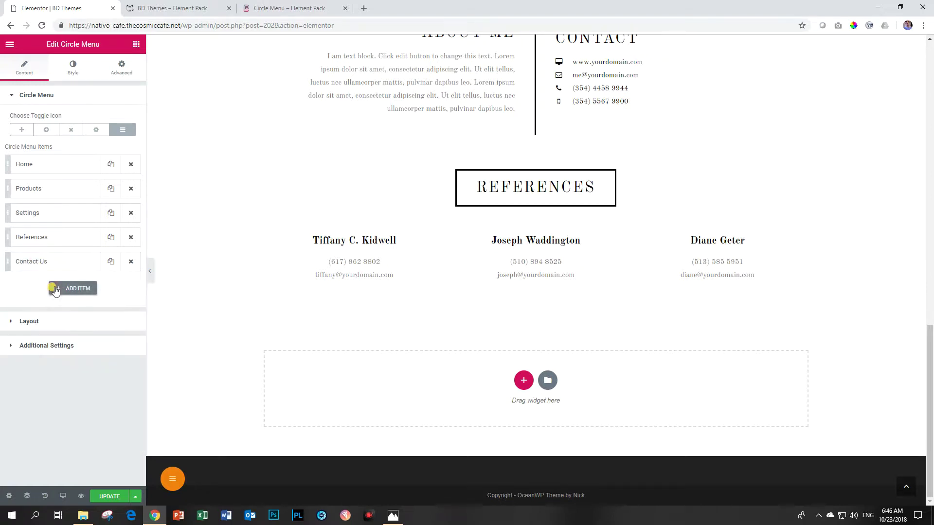
click(56, 170)
click(60, 173)
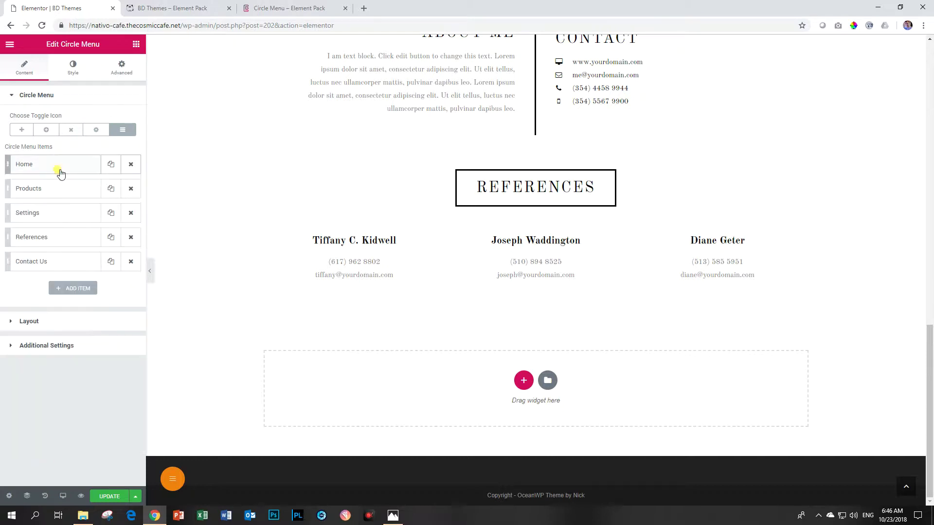
click(111, 237)
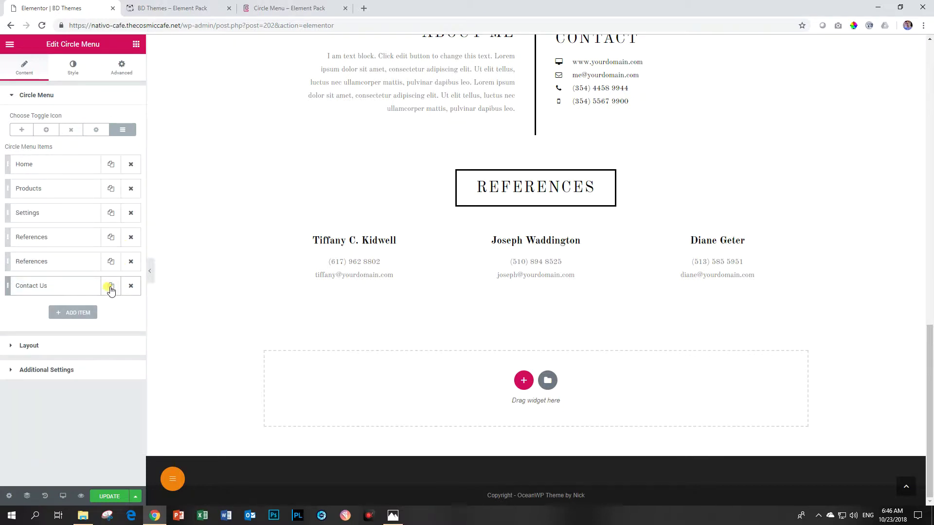
click(111, 263)
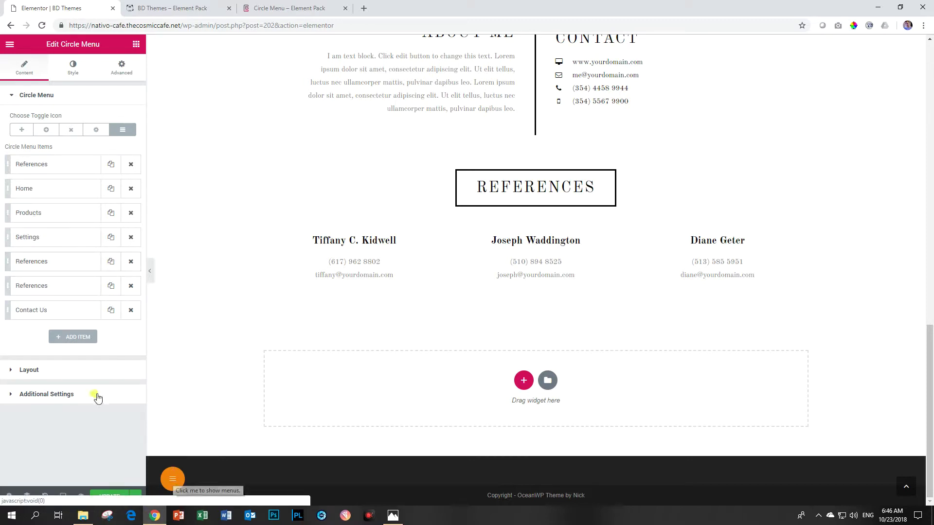
- Preview the menu, inspect the References copies and Contact Us, then bring up Layout's toggle position choices
click(174, 482)
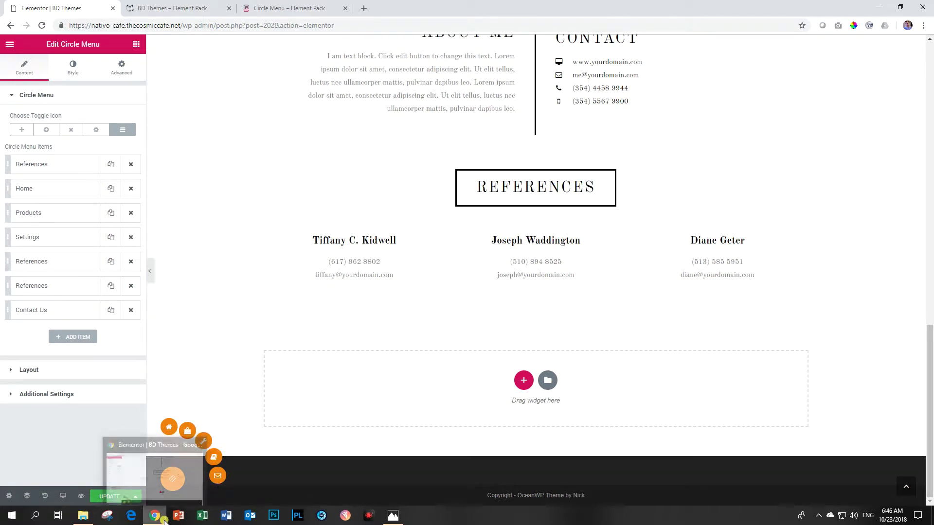
click(61, 264)
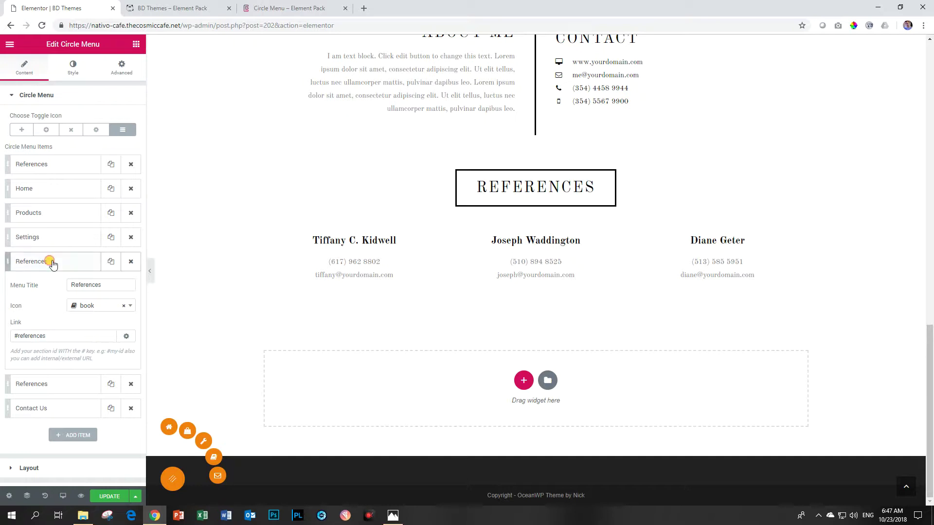
click(47, 261)
click(46, 286)
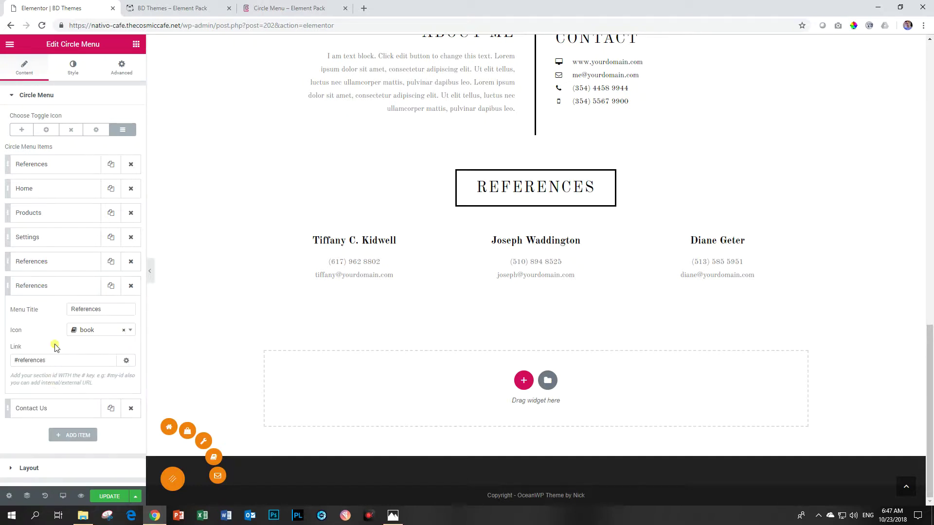
click(46, 285)
click(48, 315)
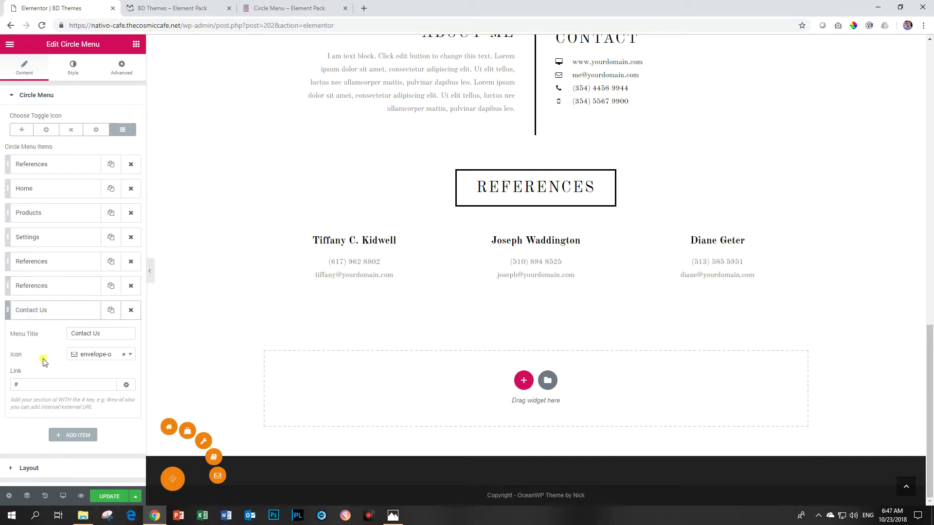
click(55, 311)
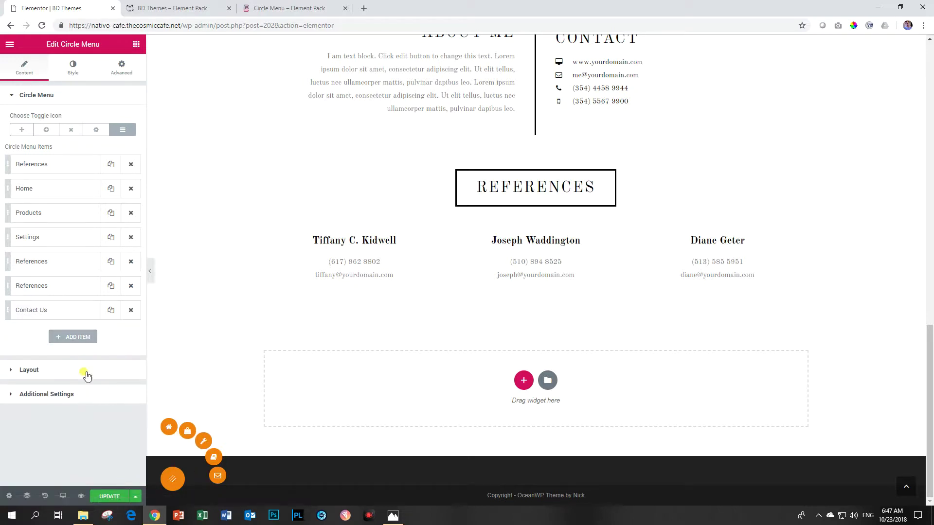
click(70, 375)
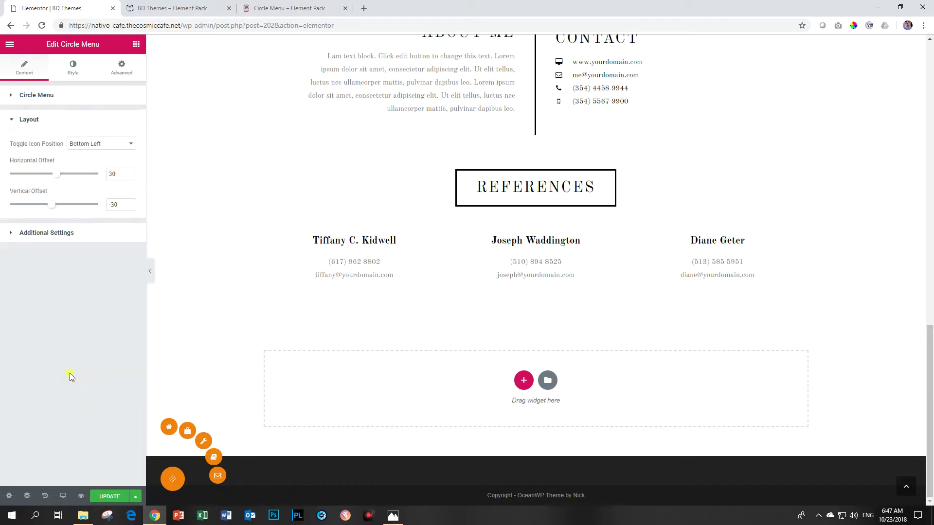
click(103, 146)
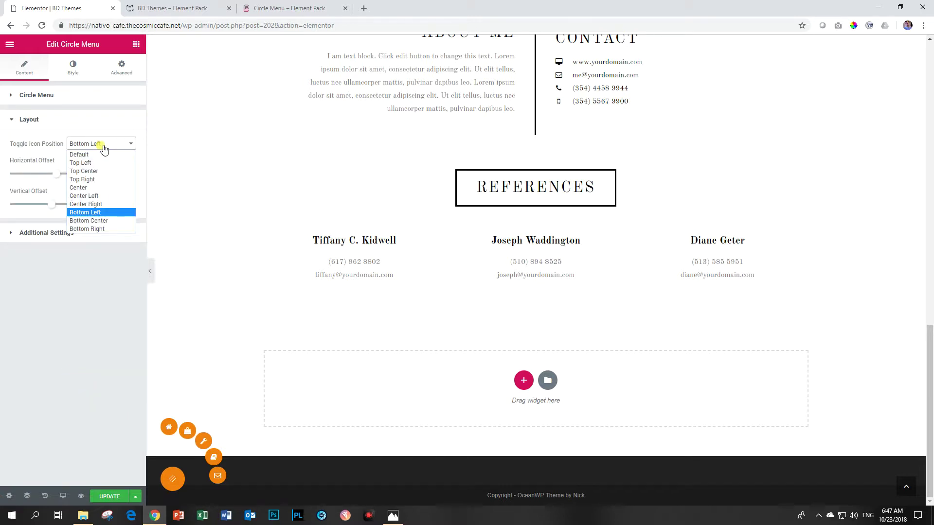
- Set Toggle Icon Position to Bottom Center and test the menu in the preview
click(99, 221)
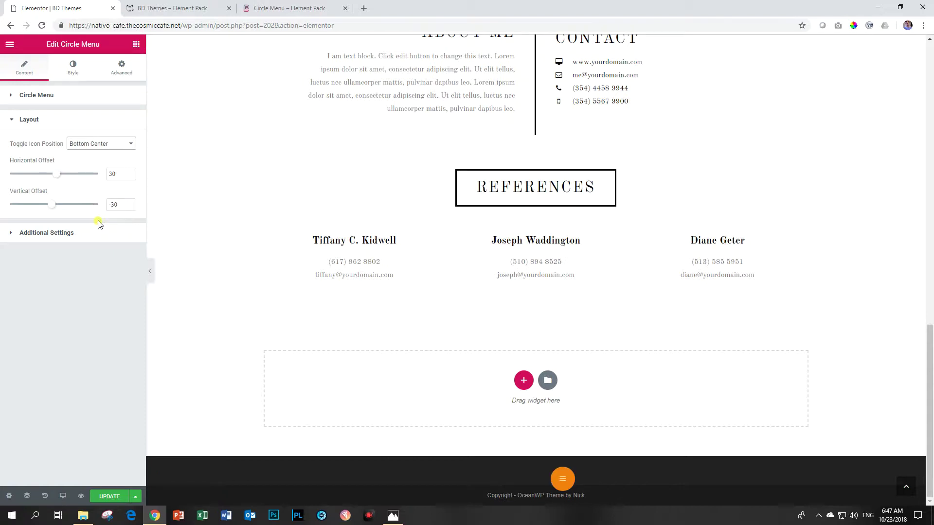
click(563, 477)
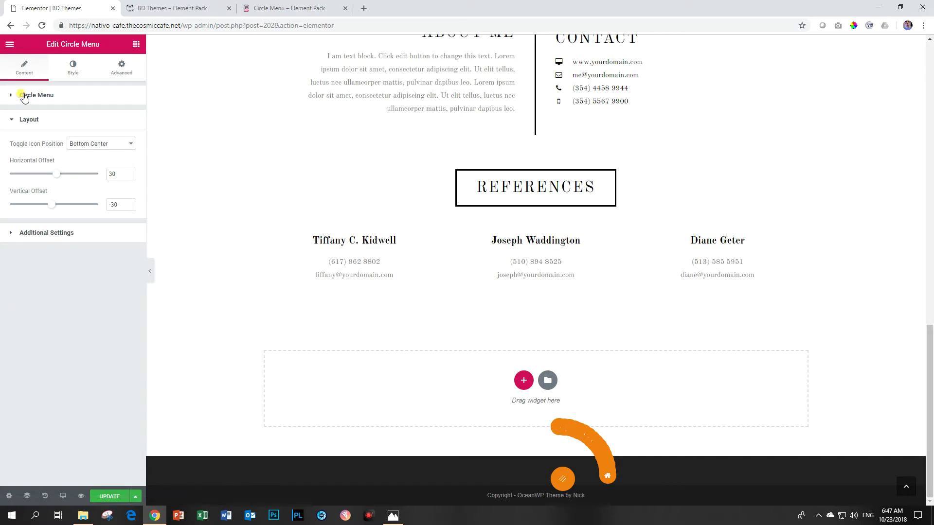
click(25, 95)
click(563, 479)
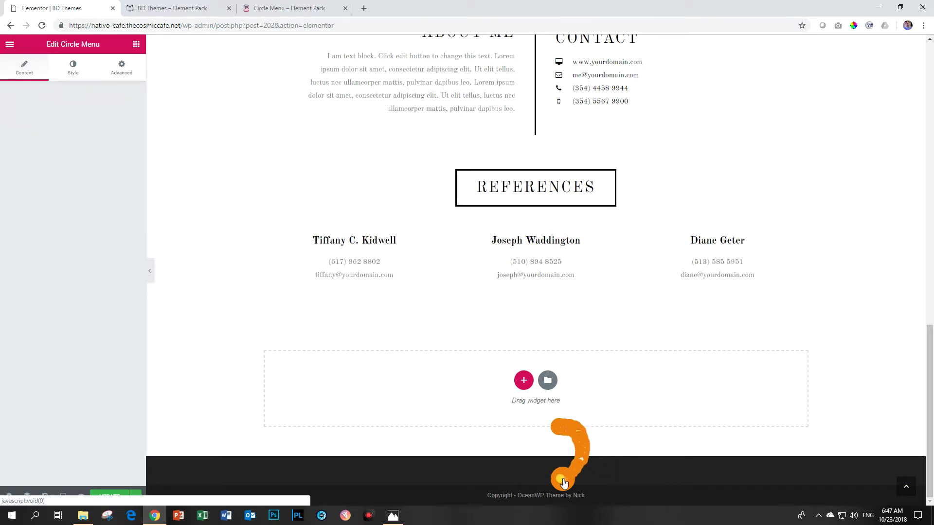
- Look through the Circle Menu widget's Style and Advanced options, then return to Content
right_click(562, 478)
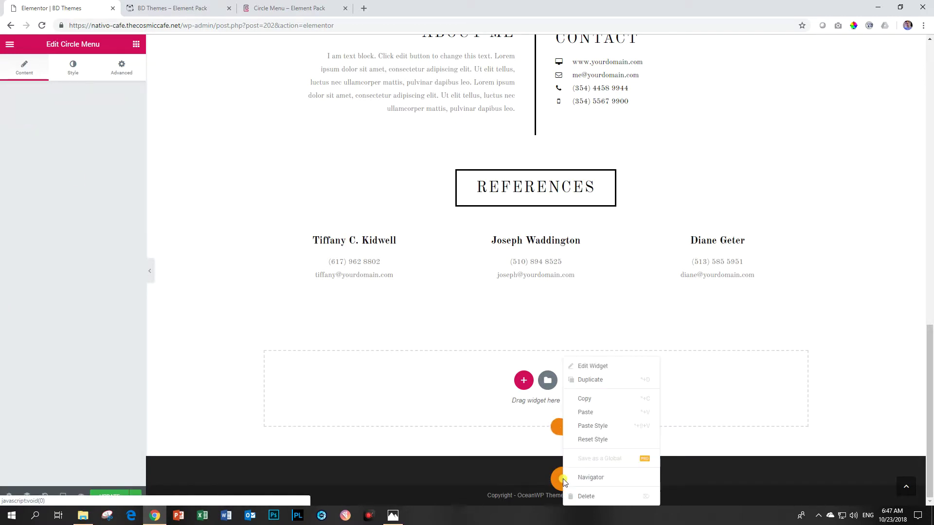
click(574, 371)
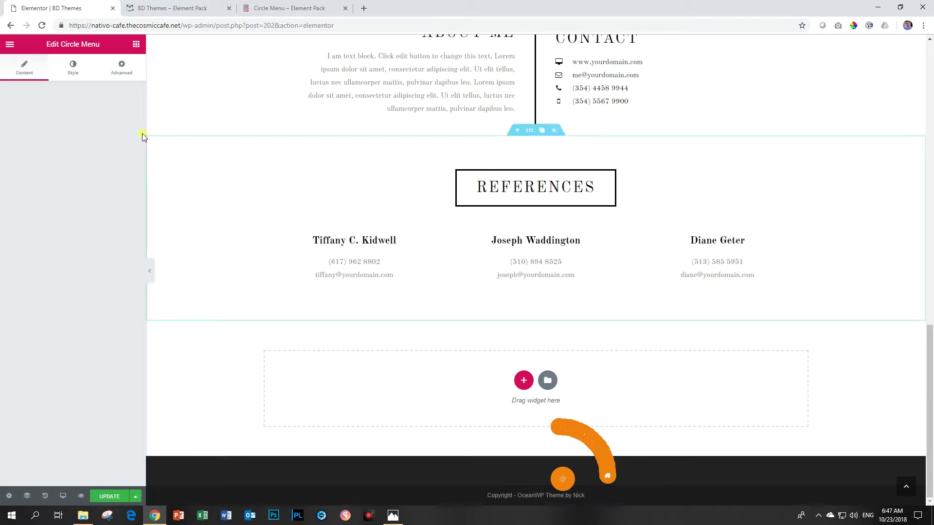
click(78, 73)
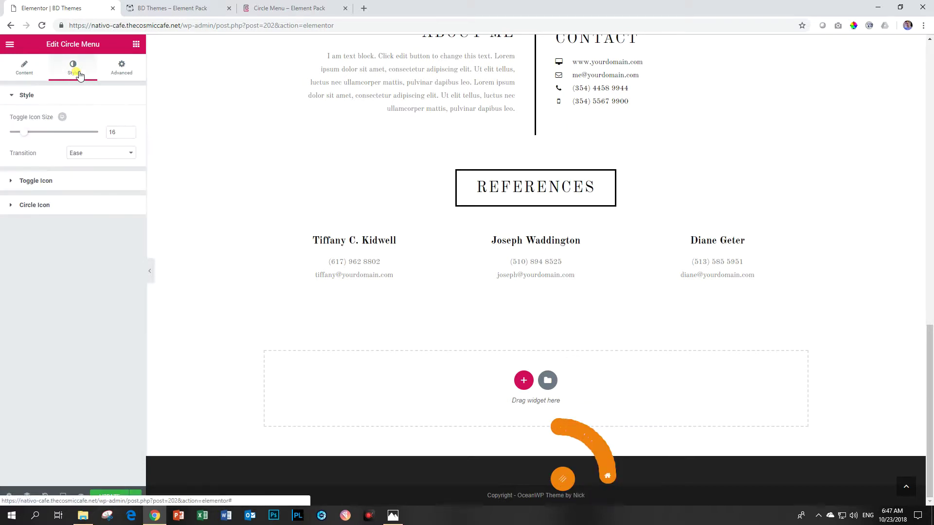
click(111, 73)
click(17, 68)
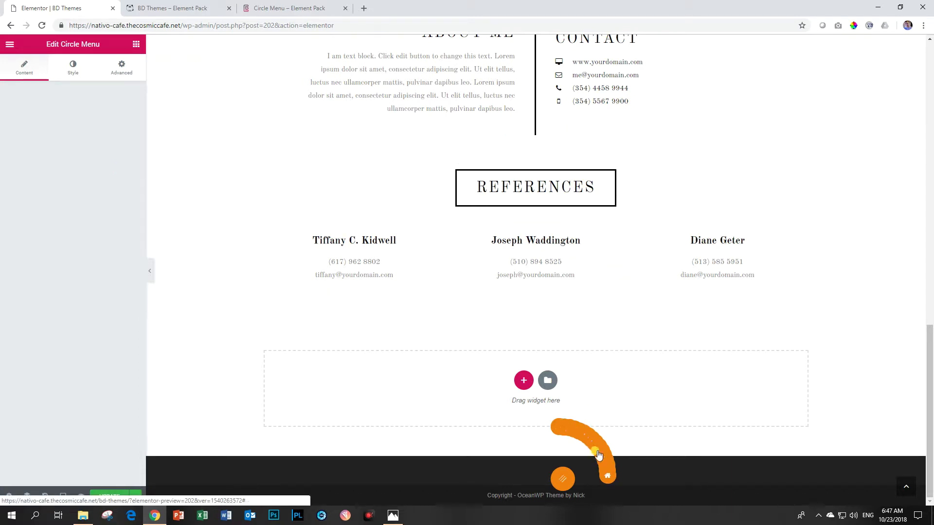
- Close and reopen the bottom-center circle menu to confirm its items fan upward
click(563, 481)
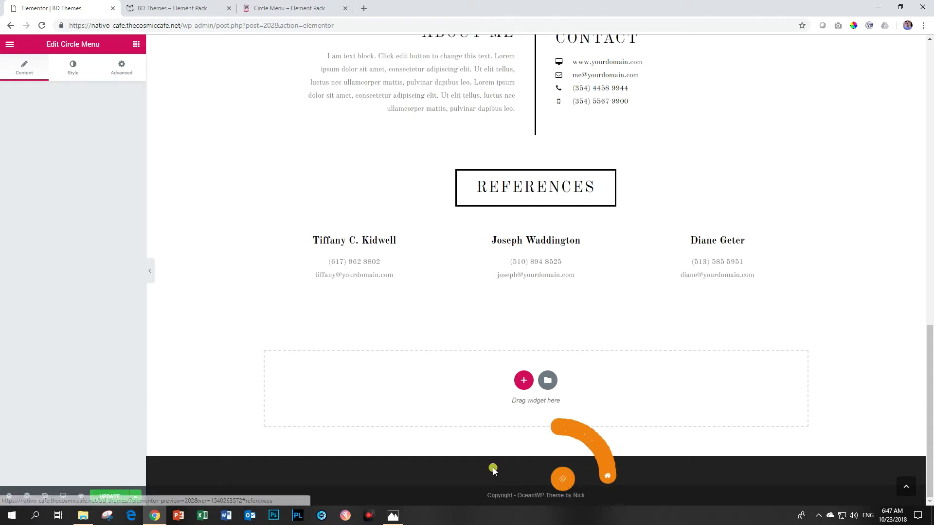
click(562, 483)
scroll(575, 384, up, 7)
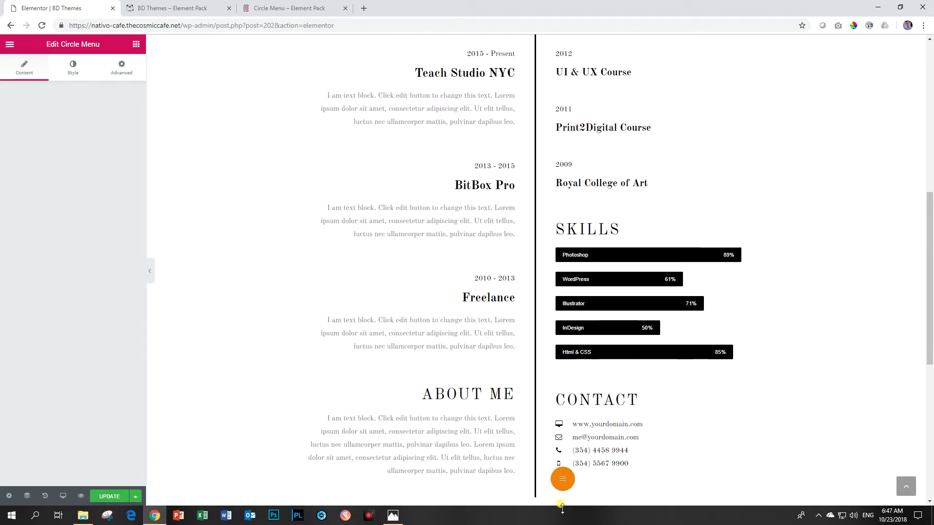
scroll(568, 484, down, 7)
click(564, 475)
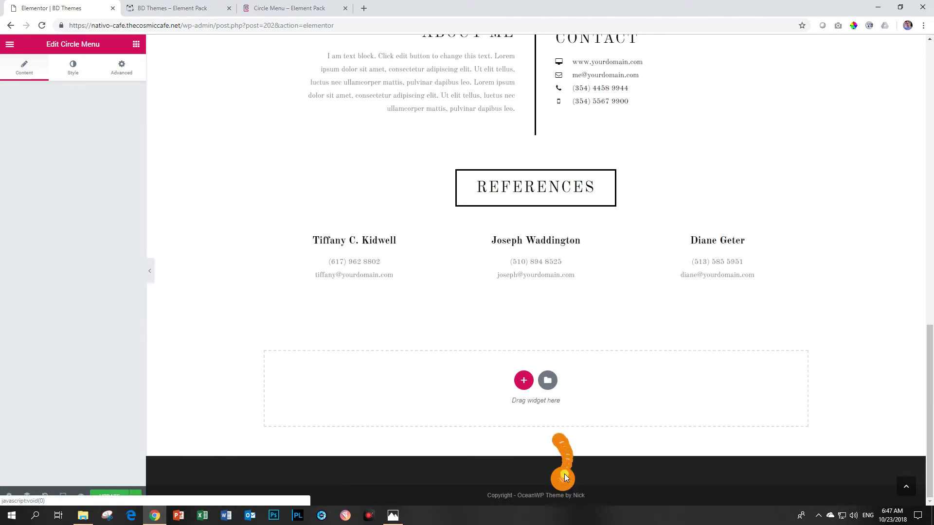
- Delete the circle menu widget and place a new Circle Menu above the References heading
right_click(564, 473)
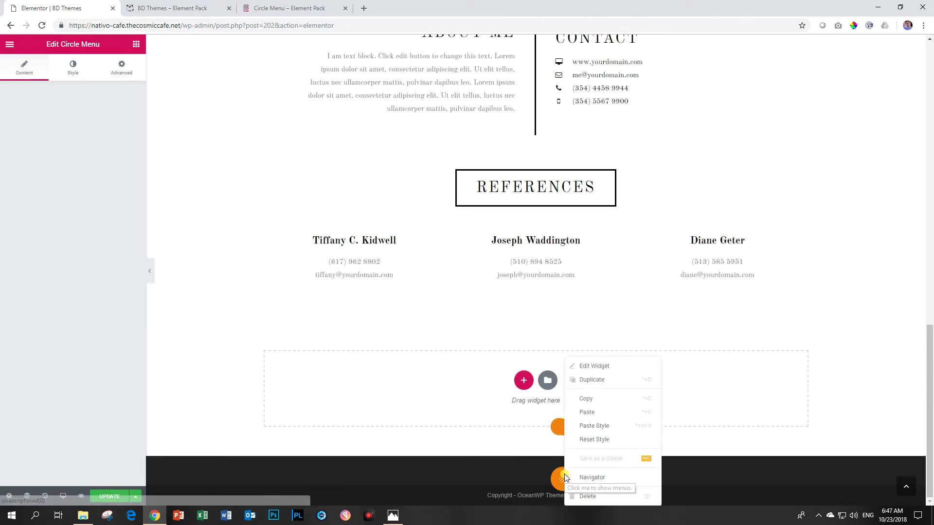
click(581, 496)
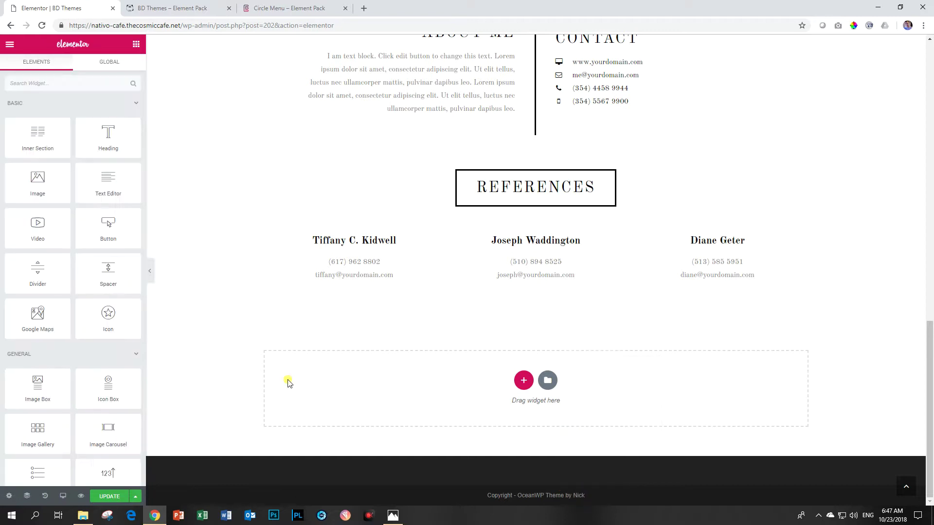
click(74, 80)
text(c)
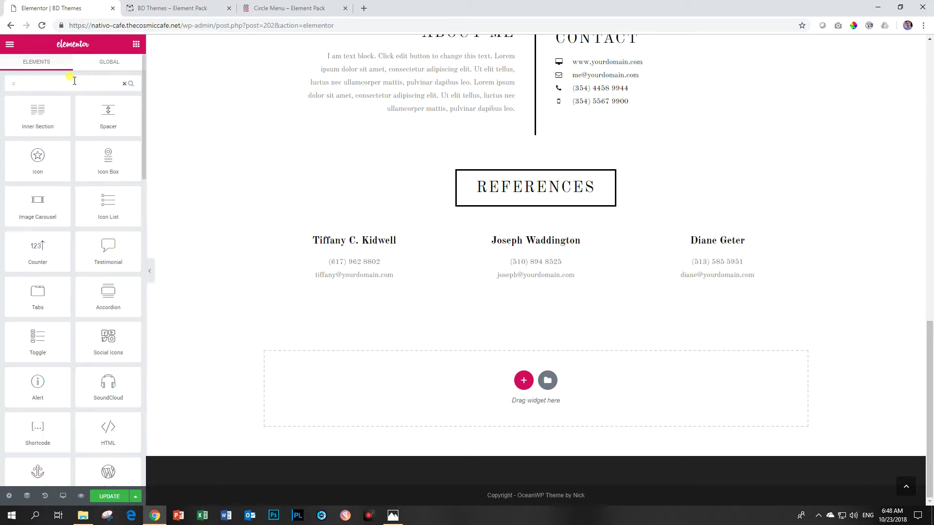
text(ircle)
drag(37, 109, 492, 180)
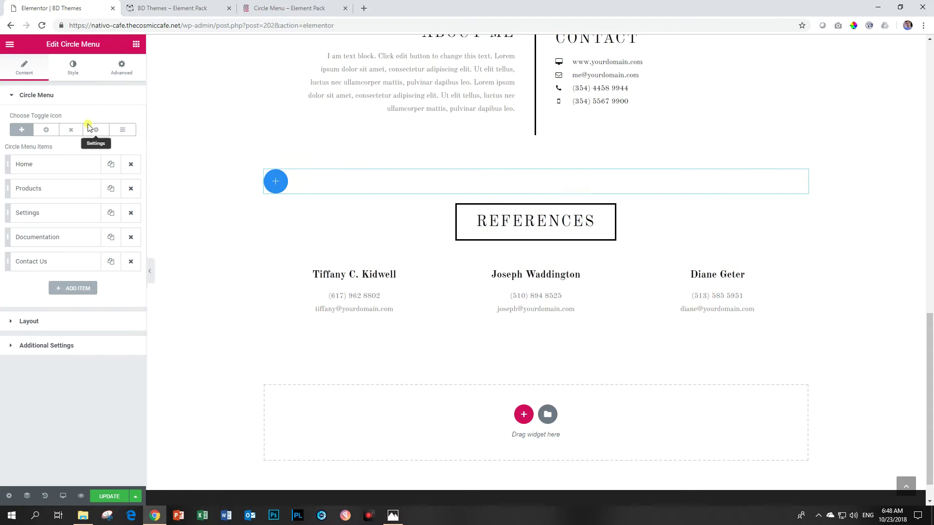
- Set the new circle menu's Toggle Icon Position to Bottom Center in Layout
click(62, 346)
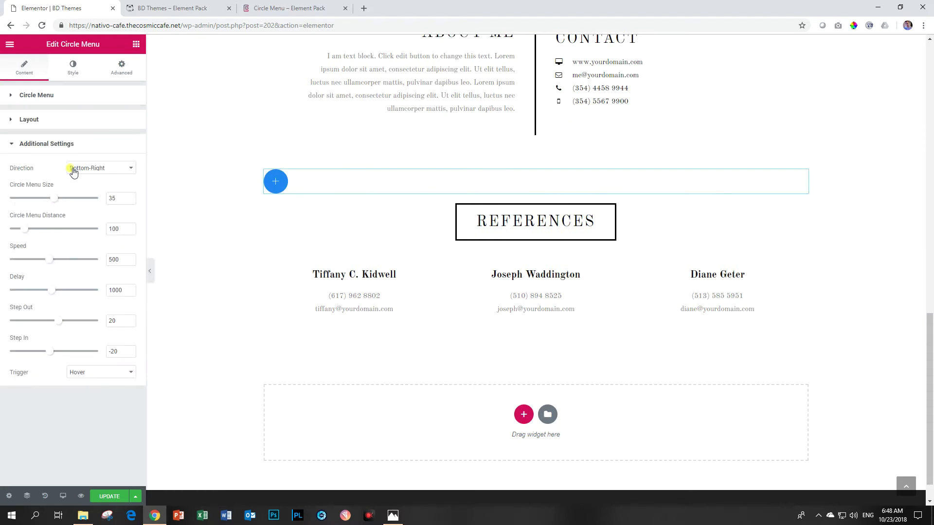
click(77, 121)
click(105, 144)
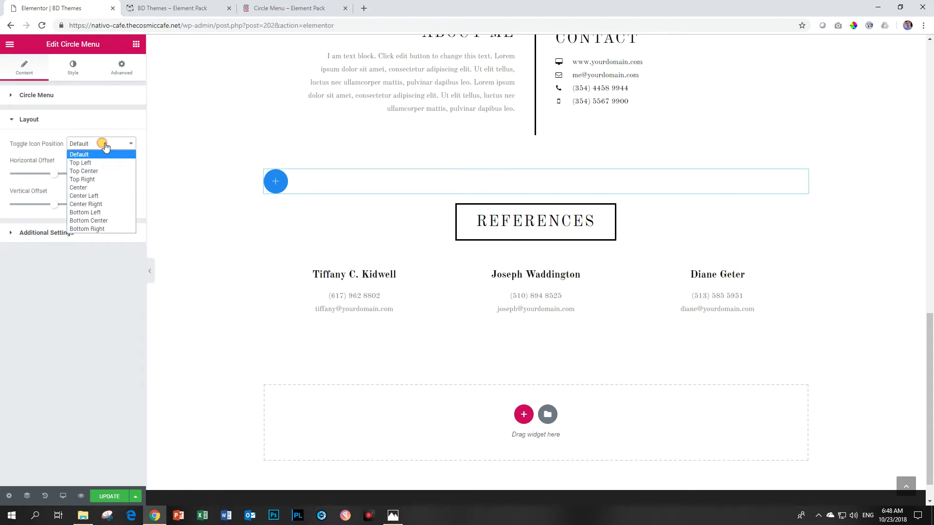
click(106, 221)
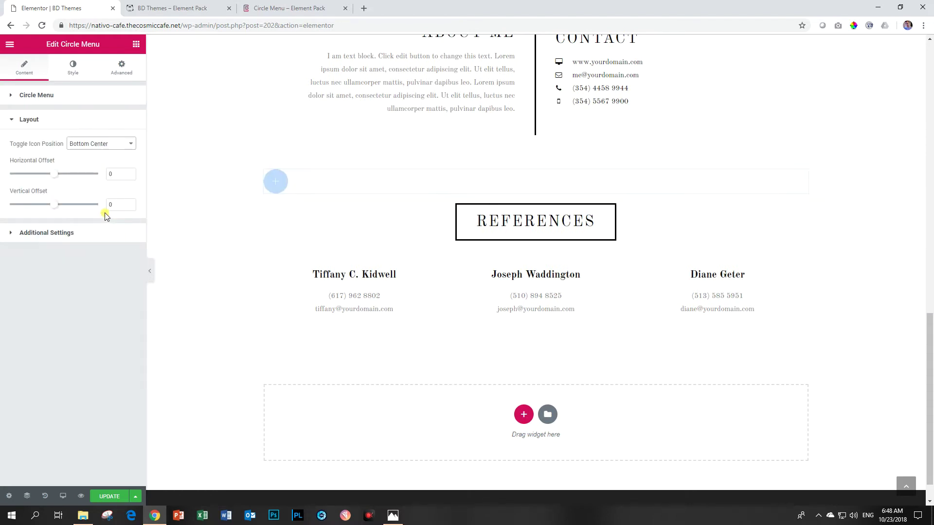
click(69, 233)
- Try Top-Half as the menu Direction, then change it to Top and preview the upward fan
click(90, 169)
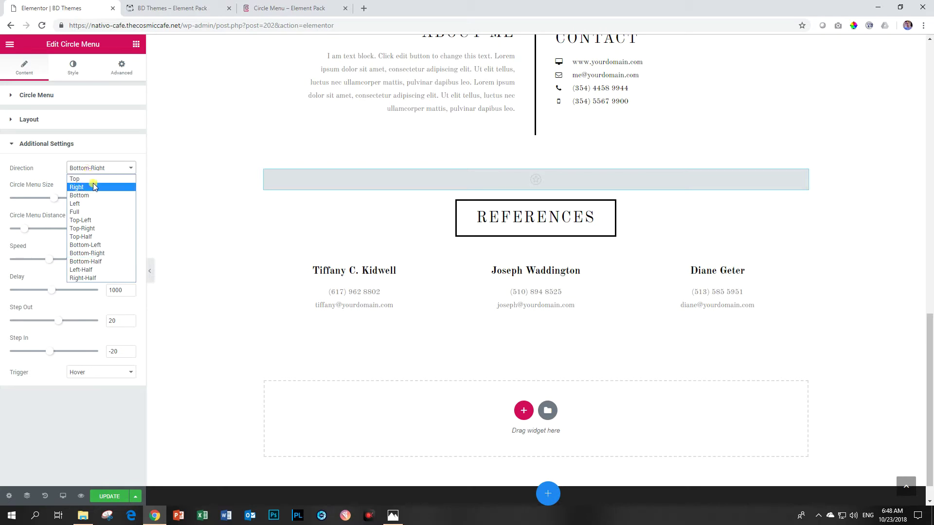
click(96, 237)
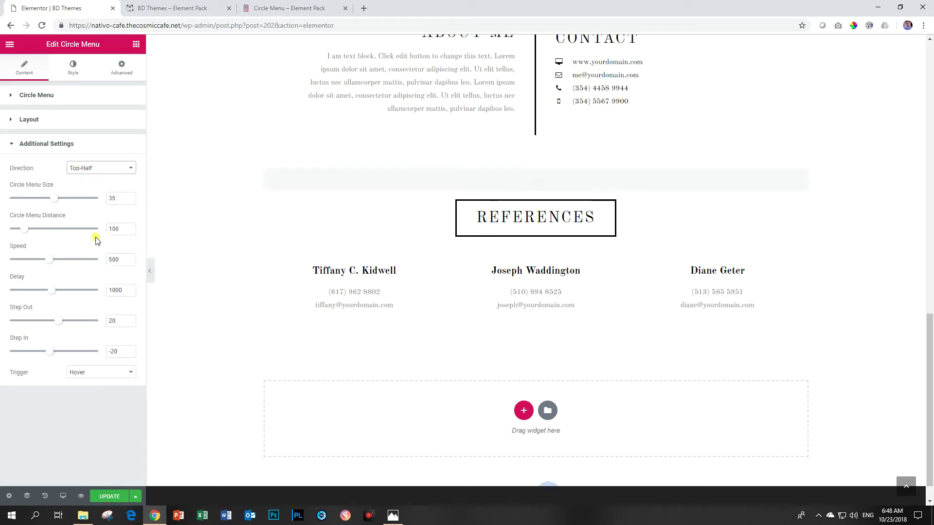
mouse_move(547, 492)
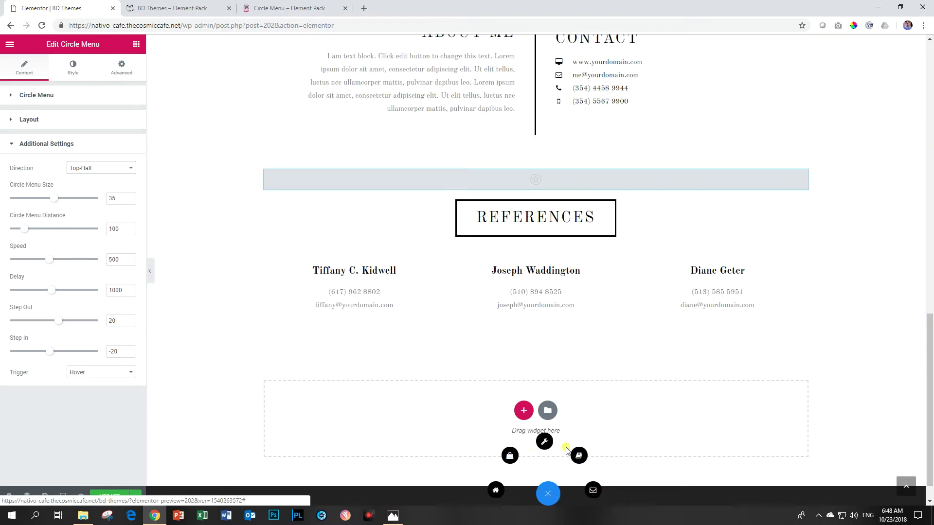
click(101, 169)
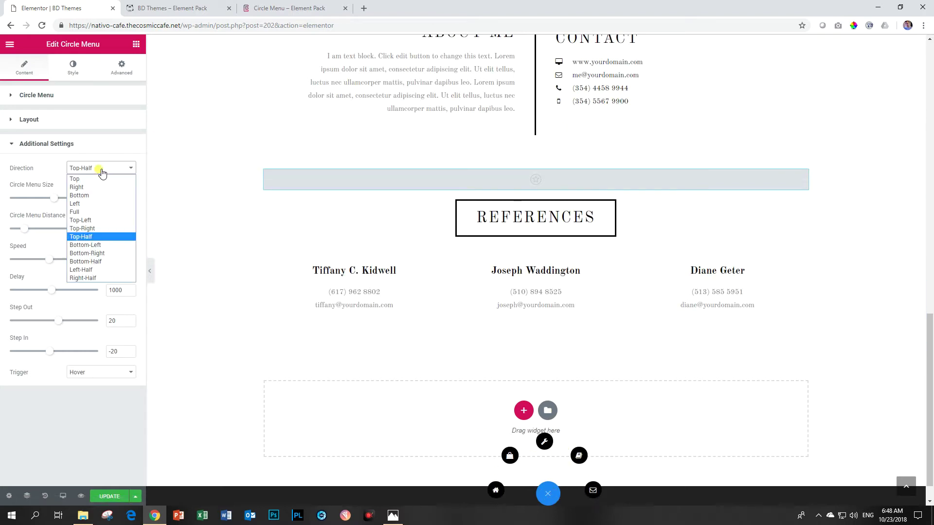
click(86, 183)
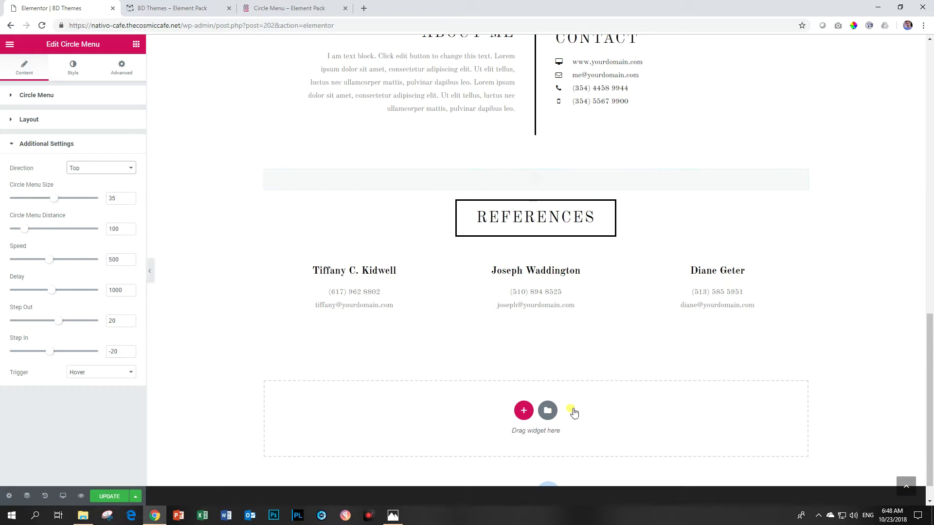
mouse_move(548, 493)
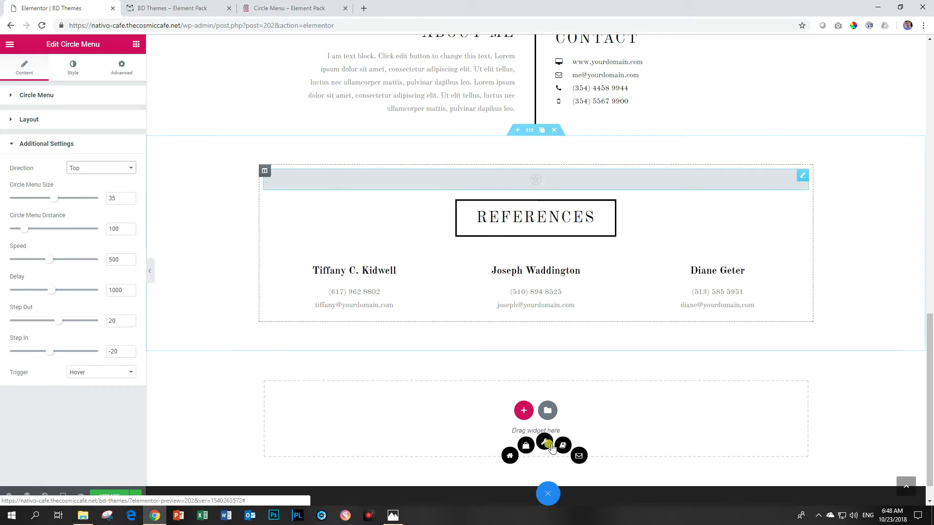
- Duplicate the Contact Us item twice and open the menu on the page to check it
click(20, 96)
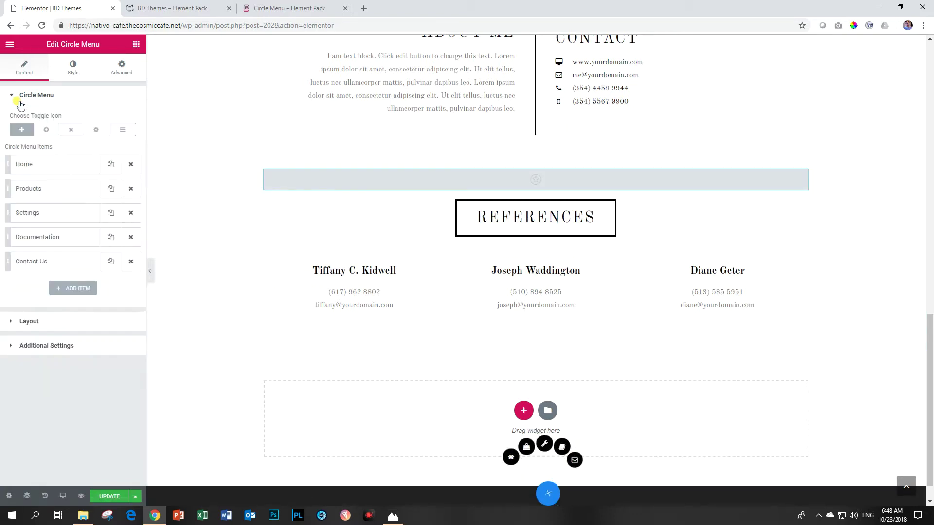
click(109, 262)
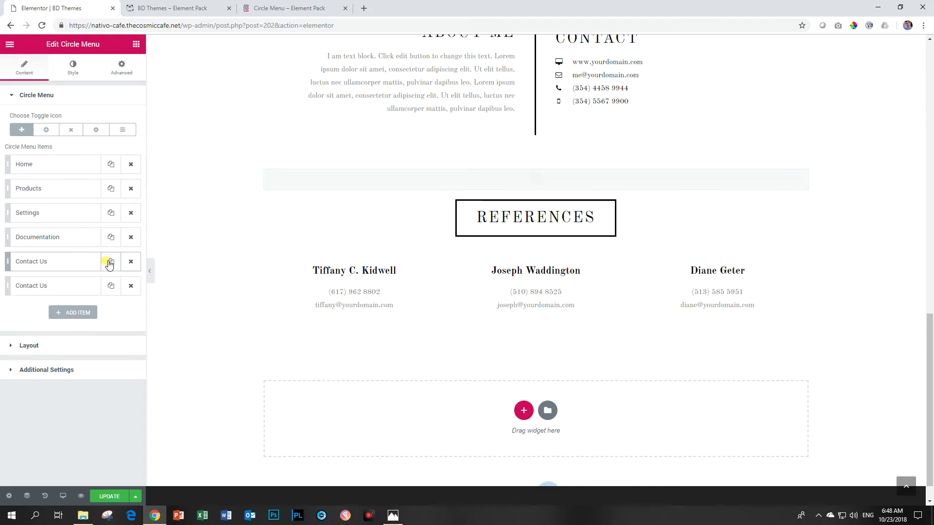
mouse_move(547, 492)
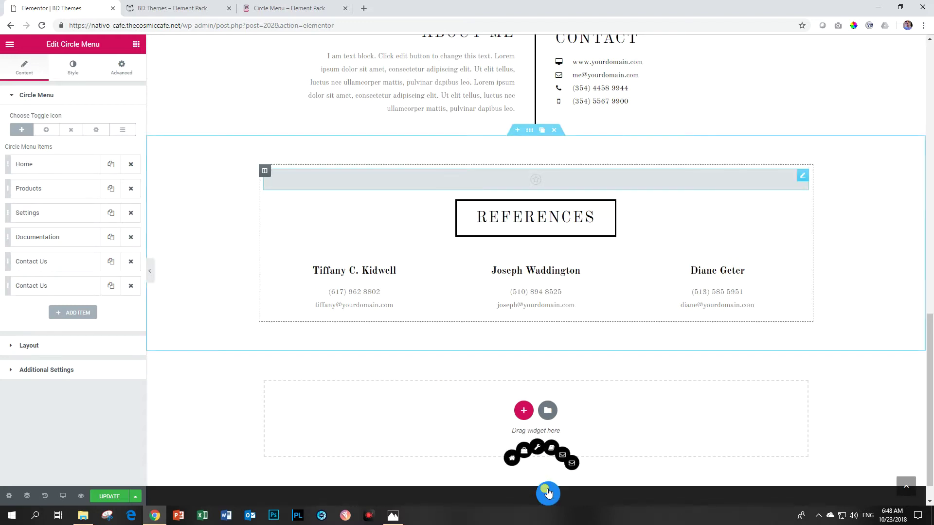
click(110, 285)
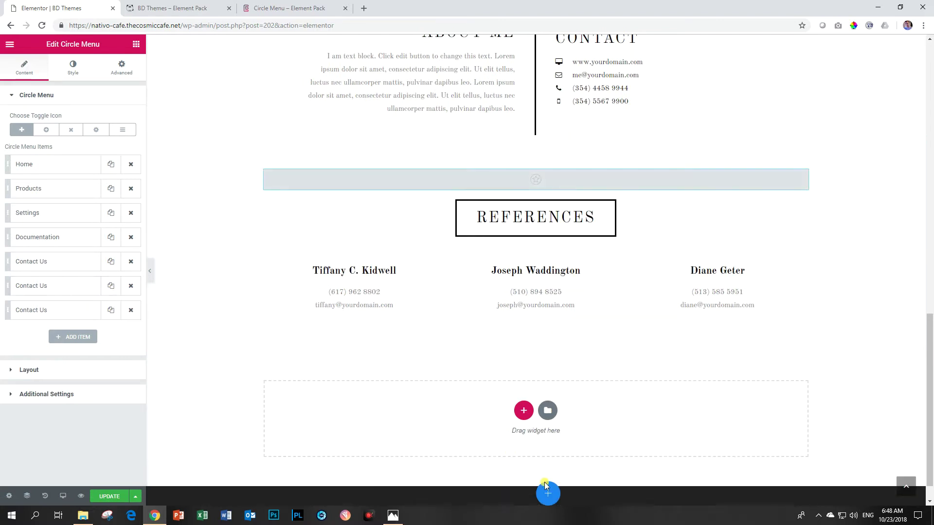
click(548, 491)
- Set the circle menu's Direction to Top-Half in Additional Settings and preview the semicircle
click(80, 394)
click(95, 170)
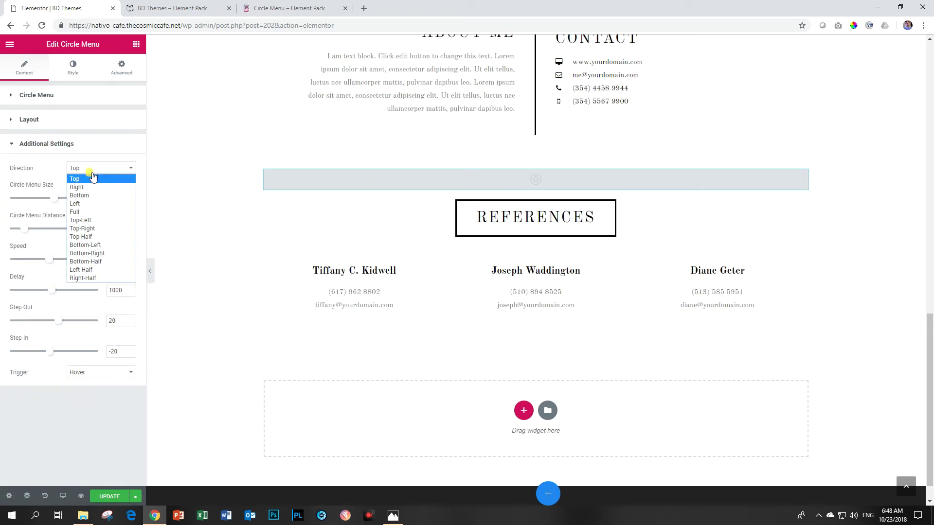
click(105, 237)
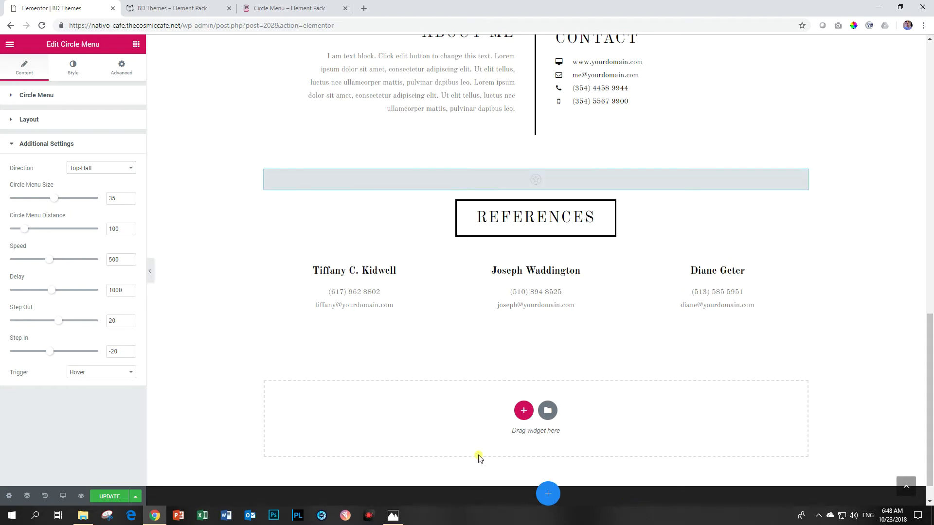
mouse_move(547, 492)
scroll(434, 377, up, 15)
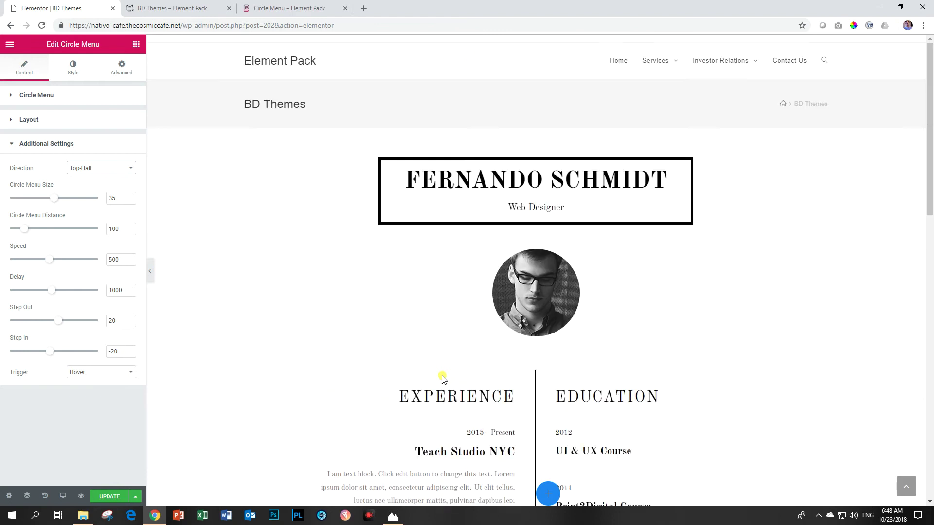
click(175, 8)
- On the Circle Menu demo page, open the corner, bottom-centre and centre demo menus
click(301, 6)
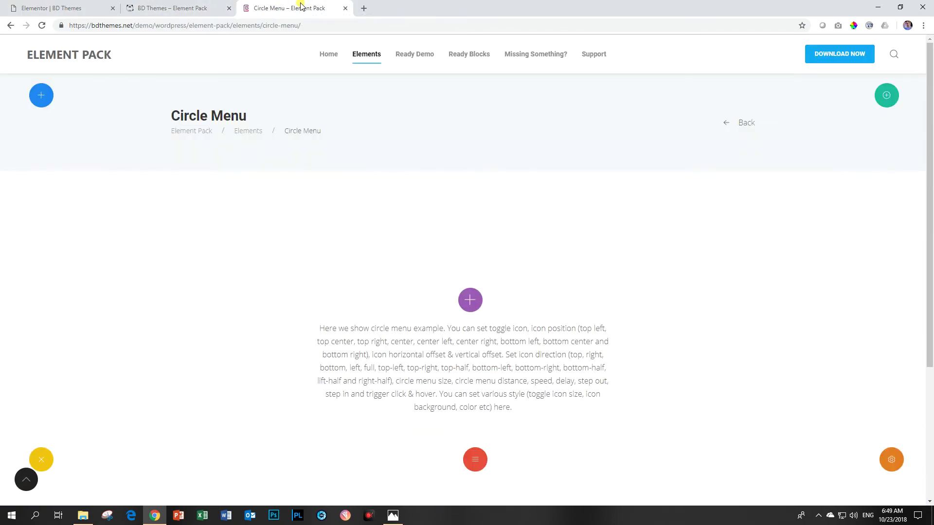
click(38, 94)
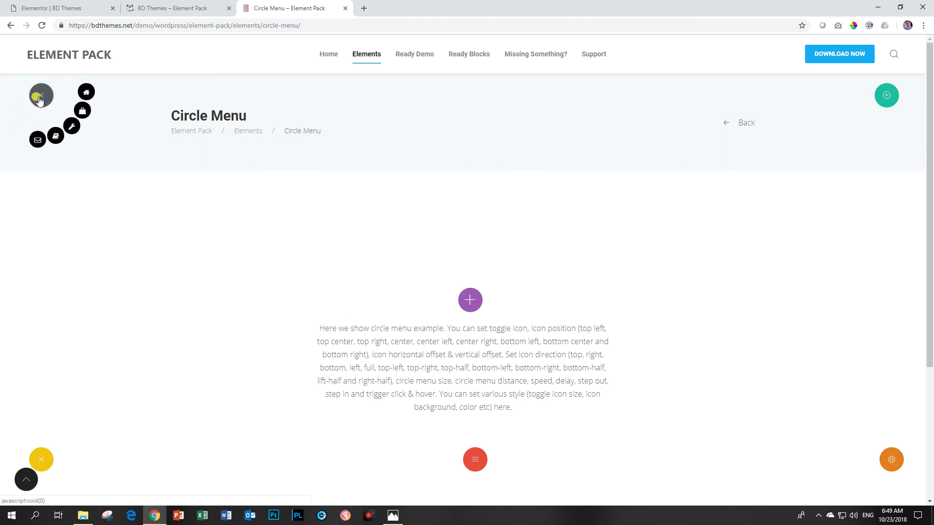
click(889, 97)
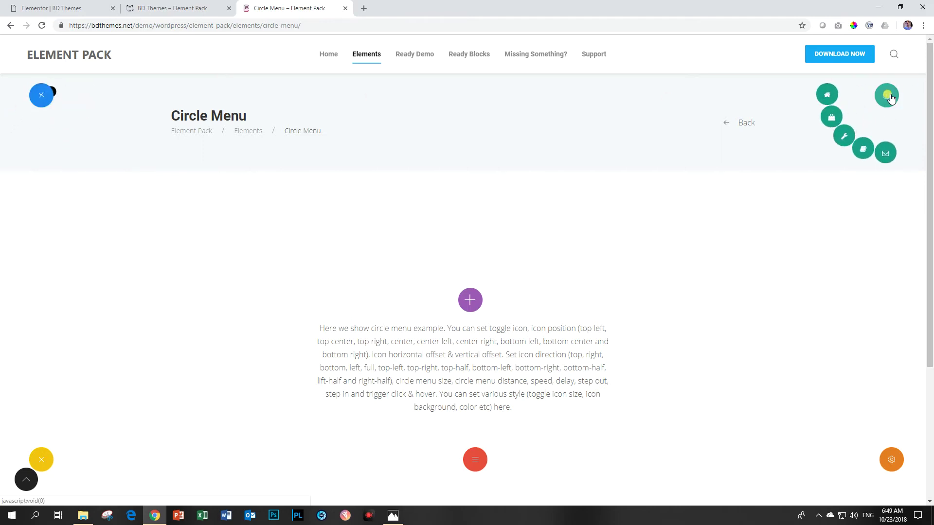
click(892, 459)
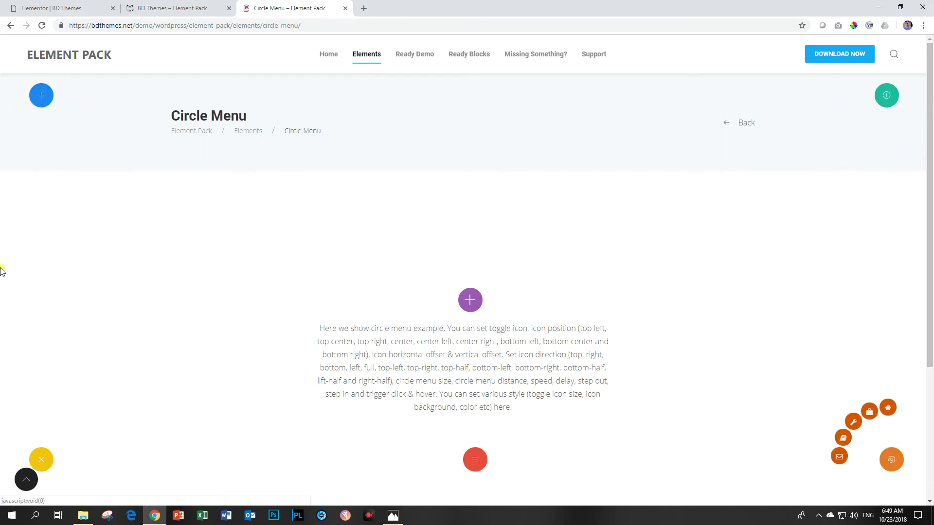
click(50, 464)
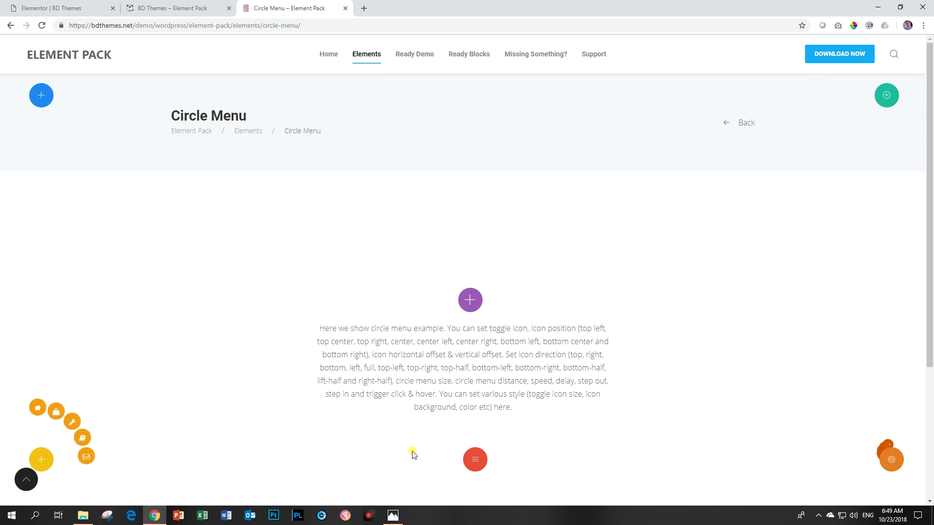
click(475, 460)
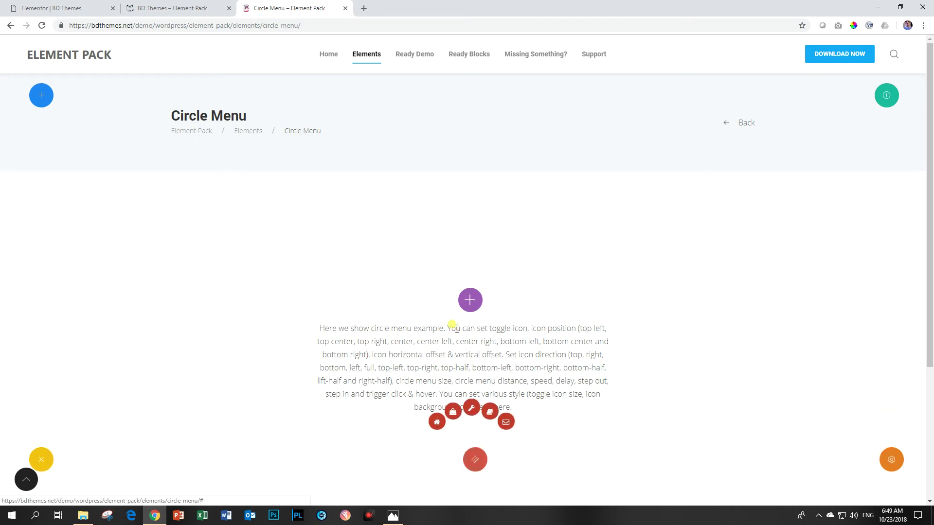
click(469, 299)
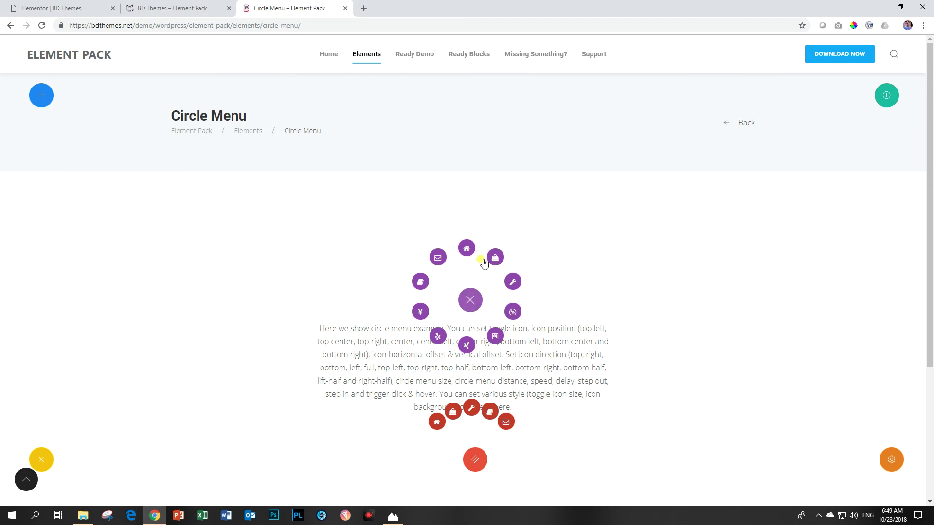
click(469, 303)
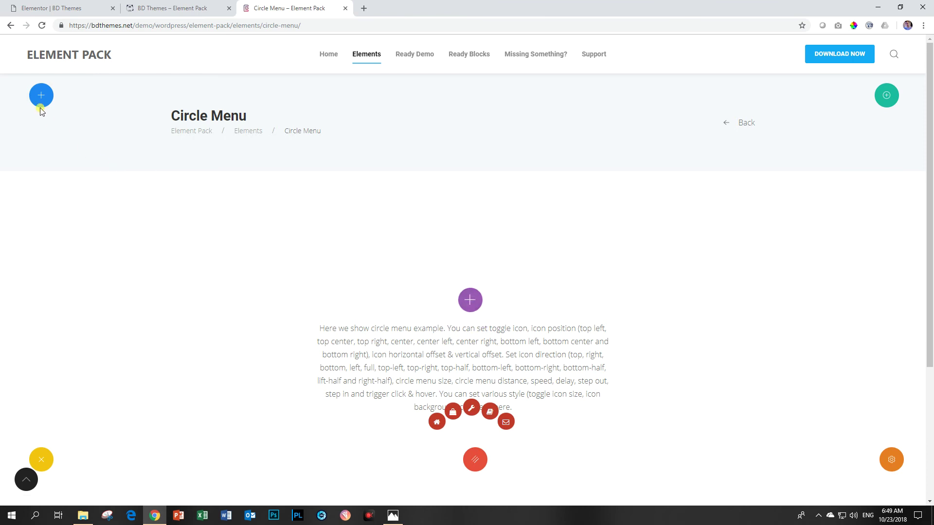
- Reopen the top-left, bottom-right and top-right demo menus, then close them all
click(50, 96)
click(475, 459)
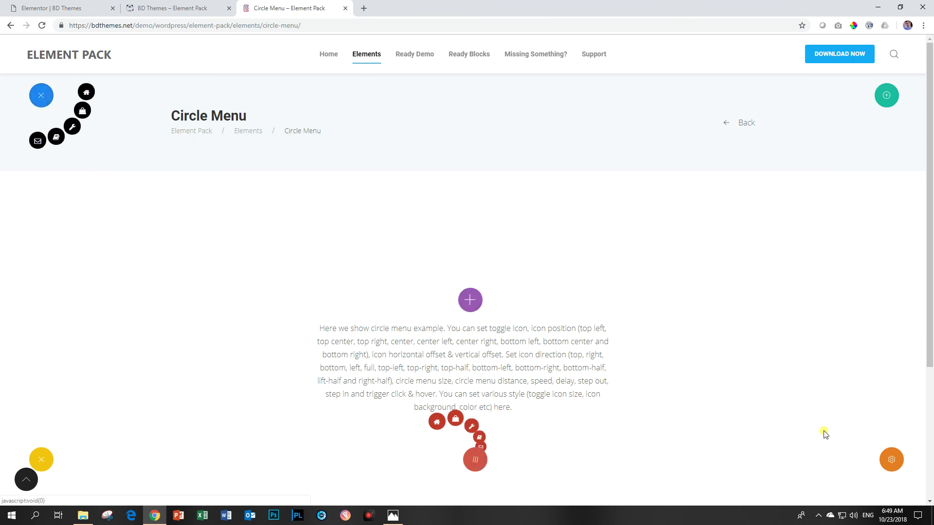
click(891, 462)
click(886, 95)
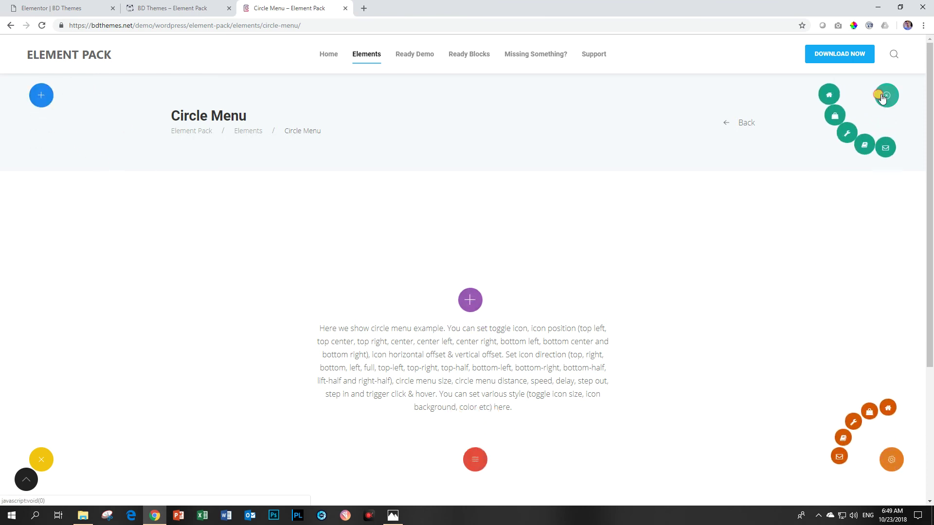
click(530, 220)
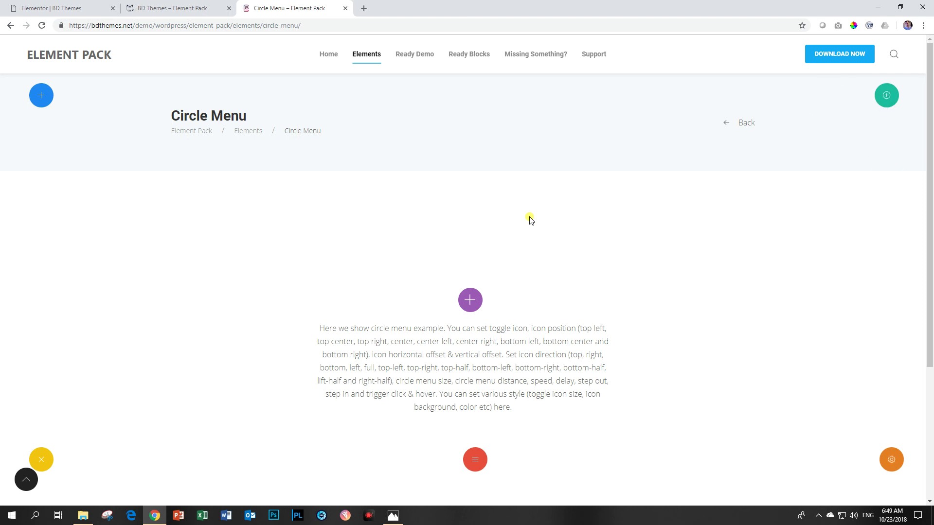